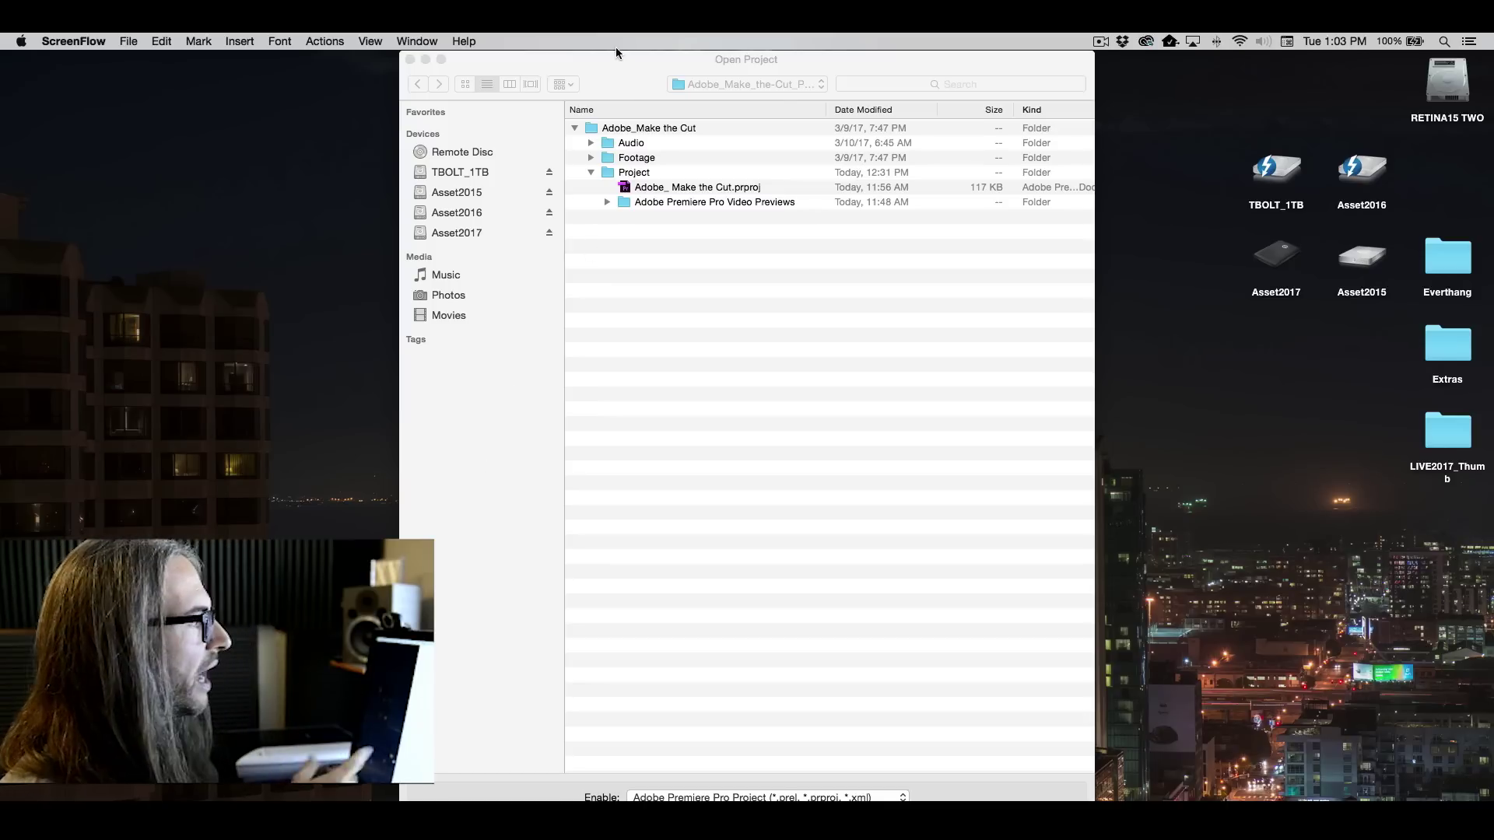
Open Adobe_ Make the Cut.prproj from the Adobe_Make the Cut > Project folder.
click(574, 127)
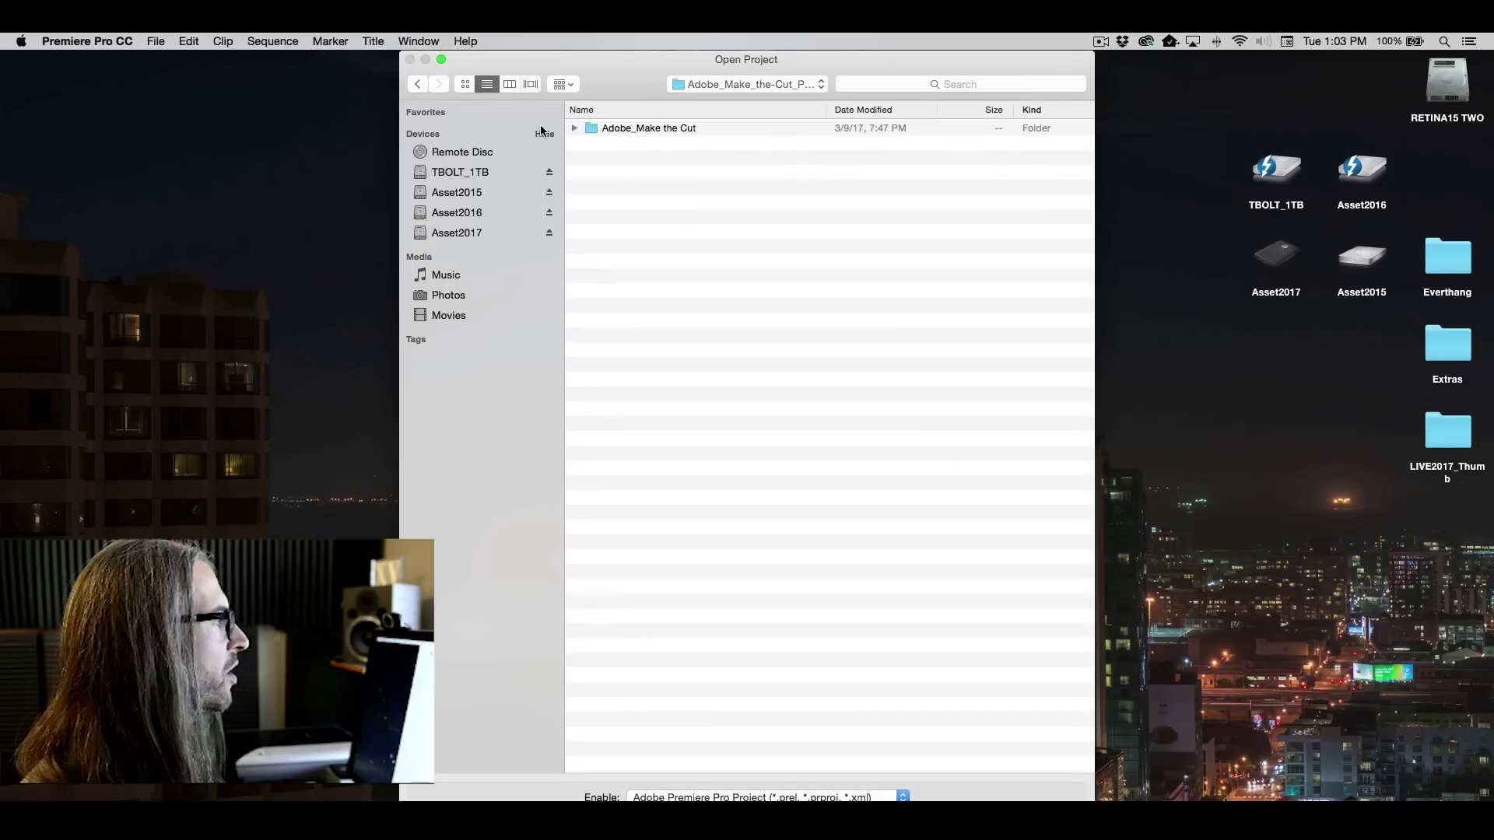
click(574, 128)
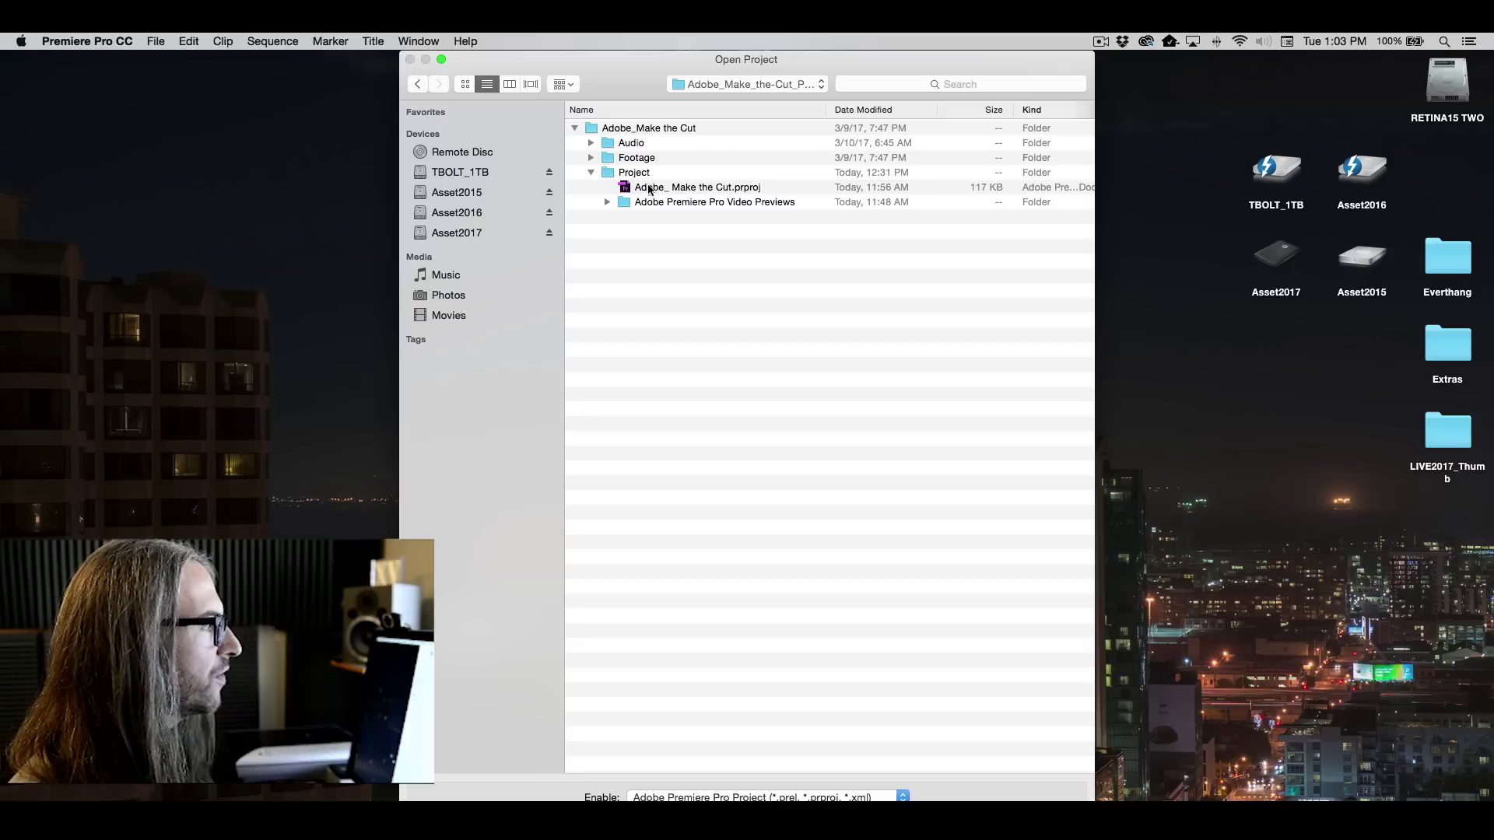
click(689, 187)
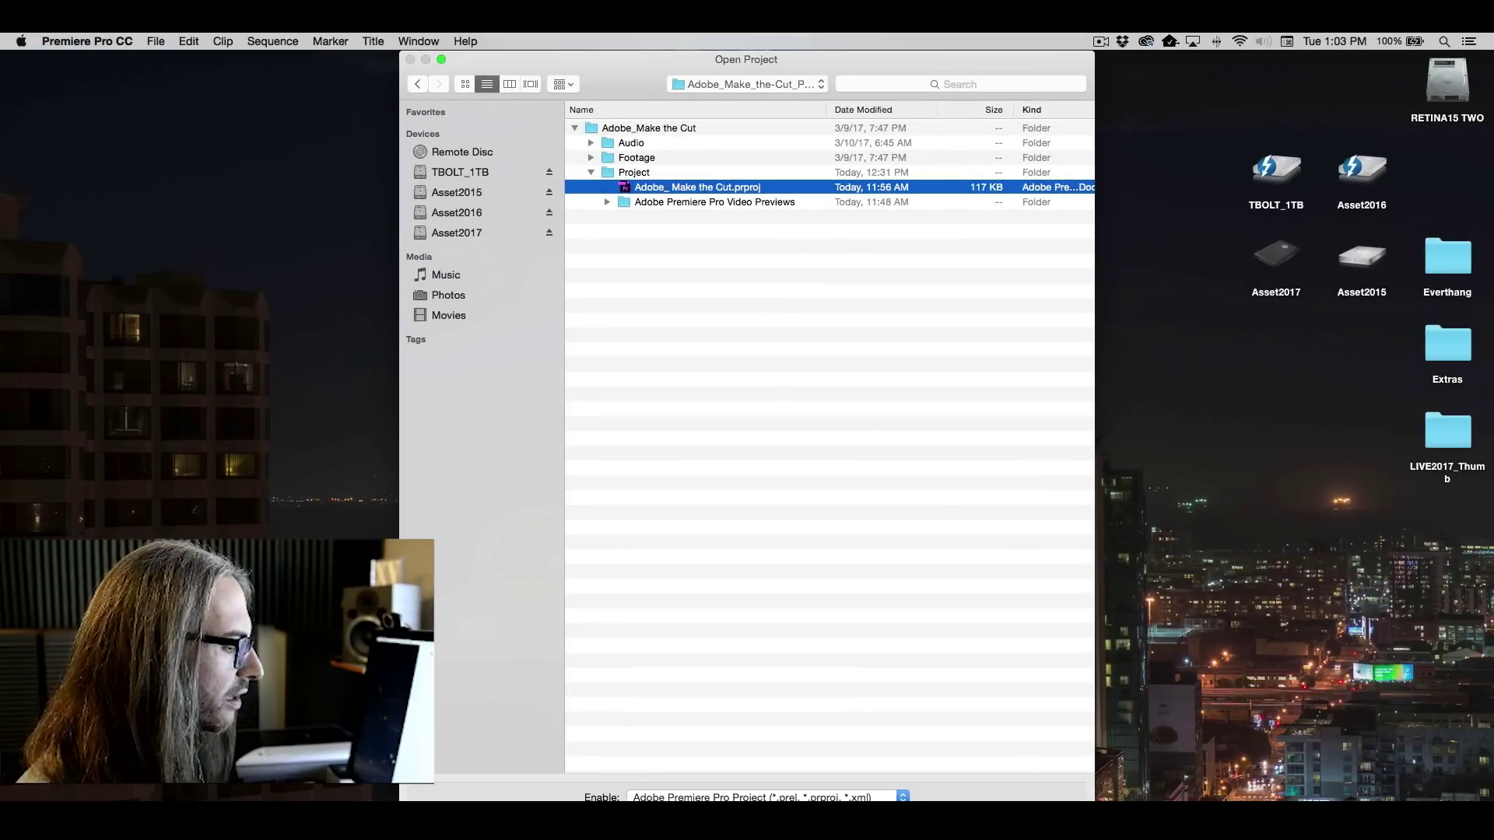
key(Return)
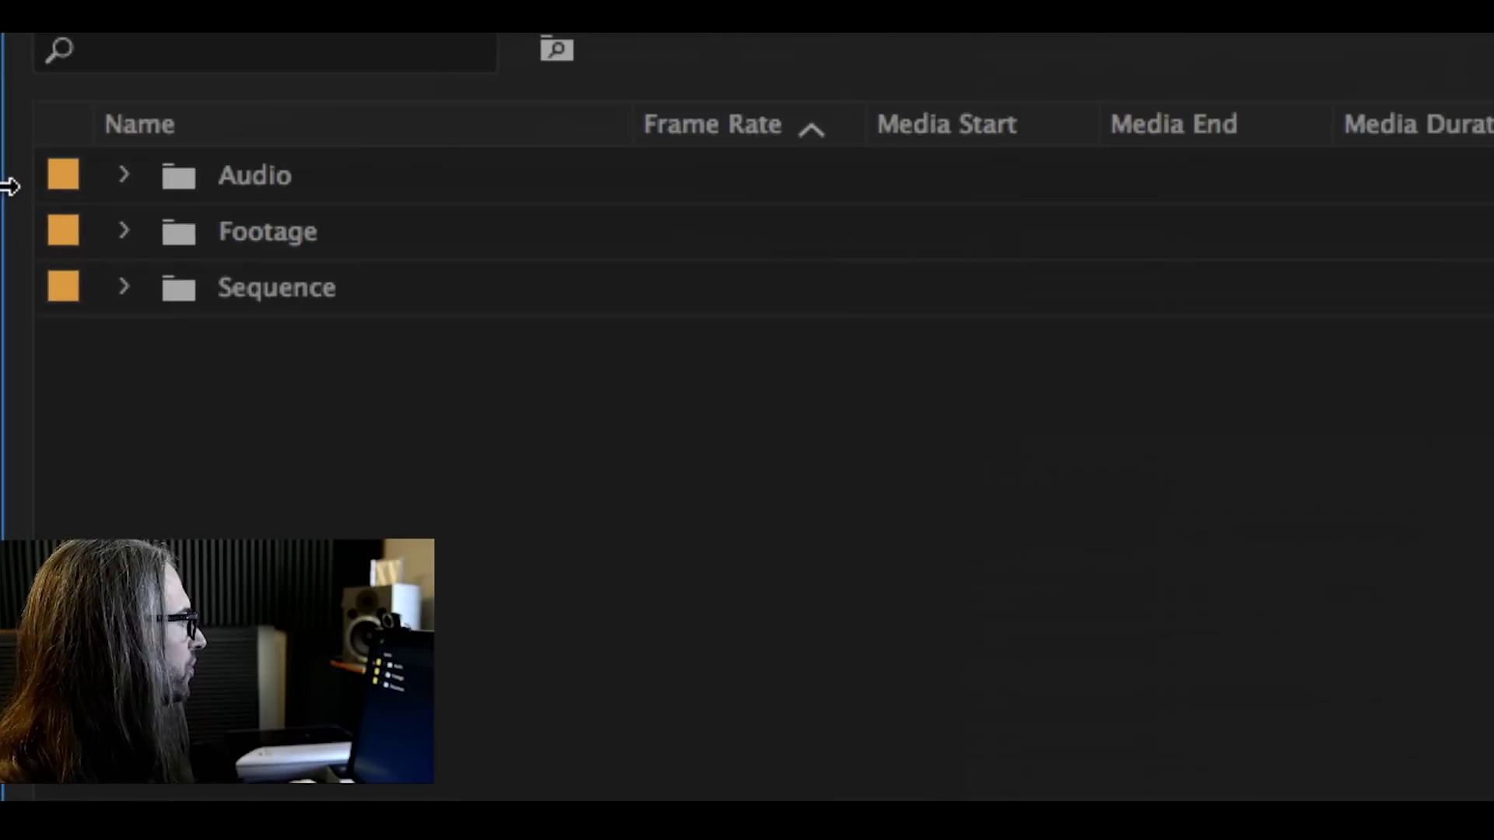
Expand the Audio bin to view its clip, then collapse it again.
click(127, 174)
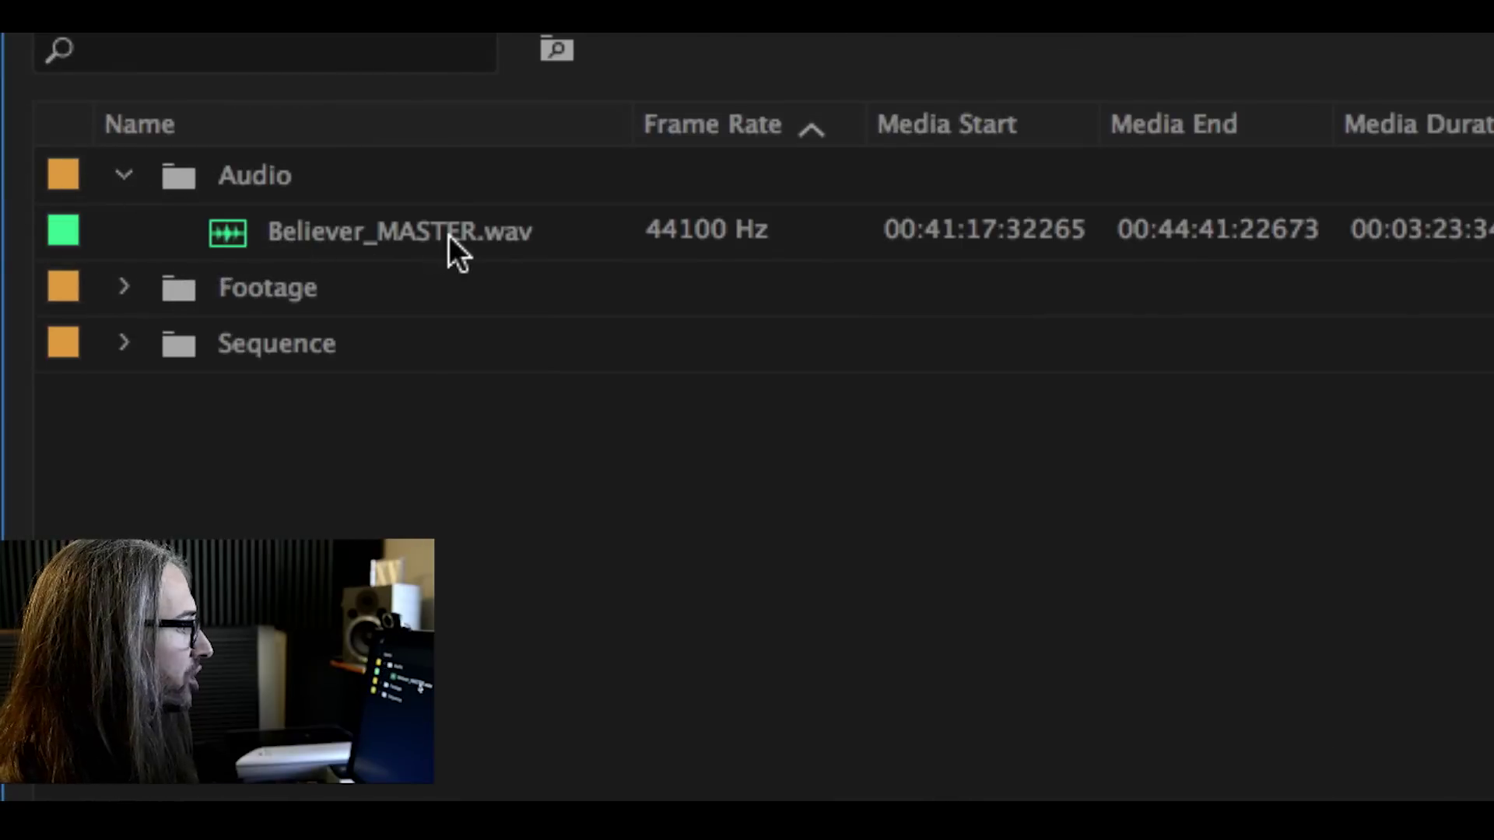
mouse_move(450, 238)
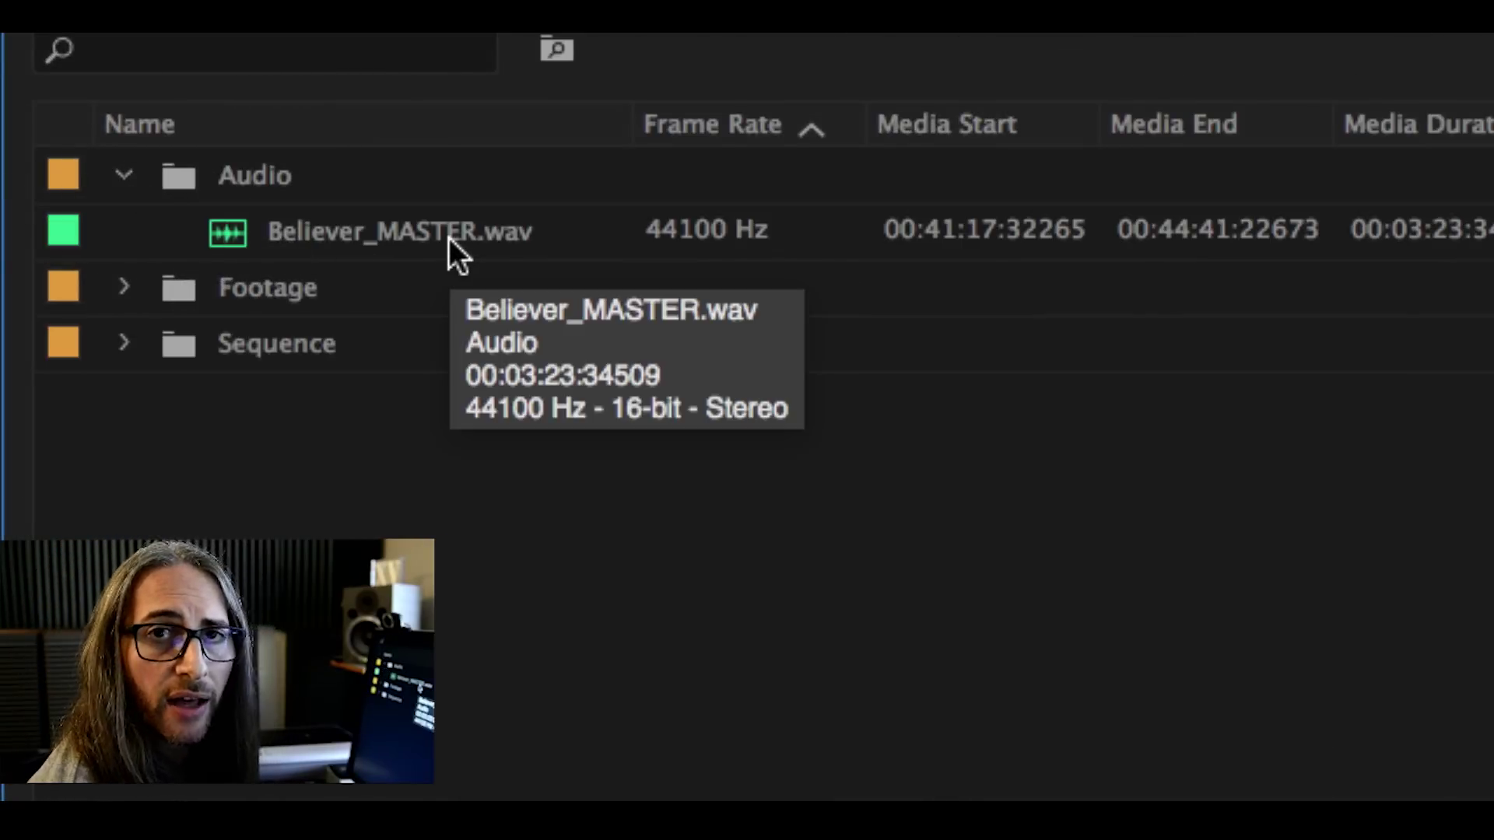
click(127, 176)
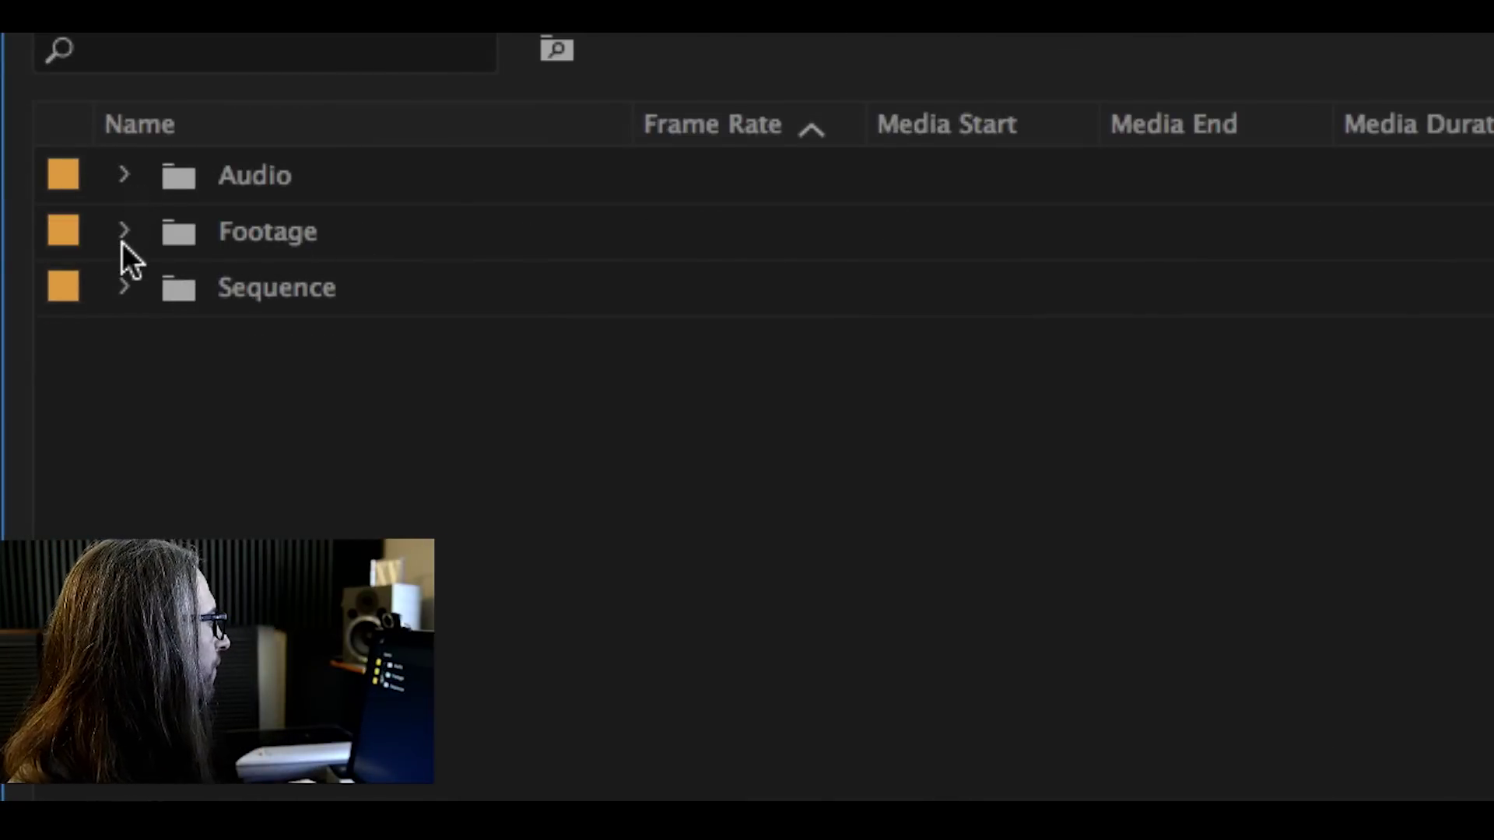
Expand the Footage bin and briefly open its Adobe_Stock and Atmosphere subbins.
click(123, 234)
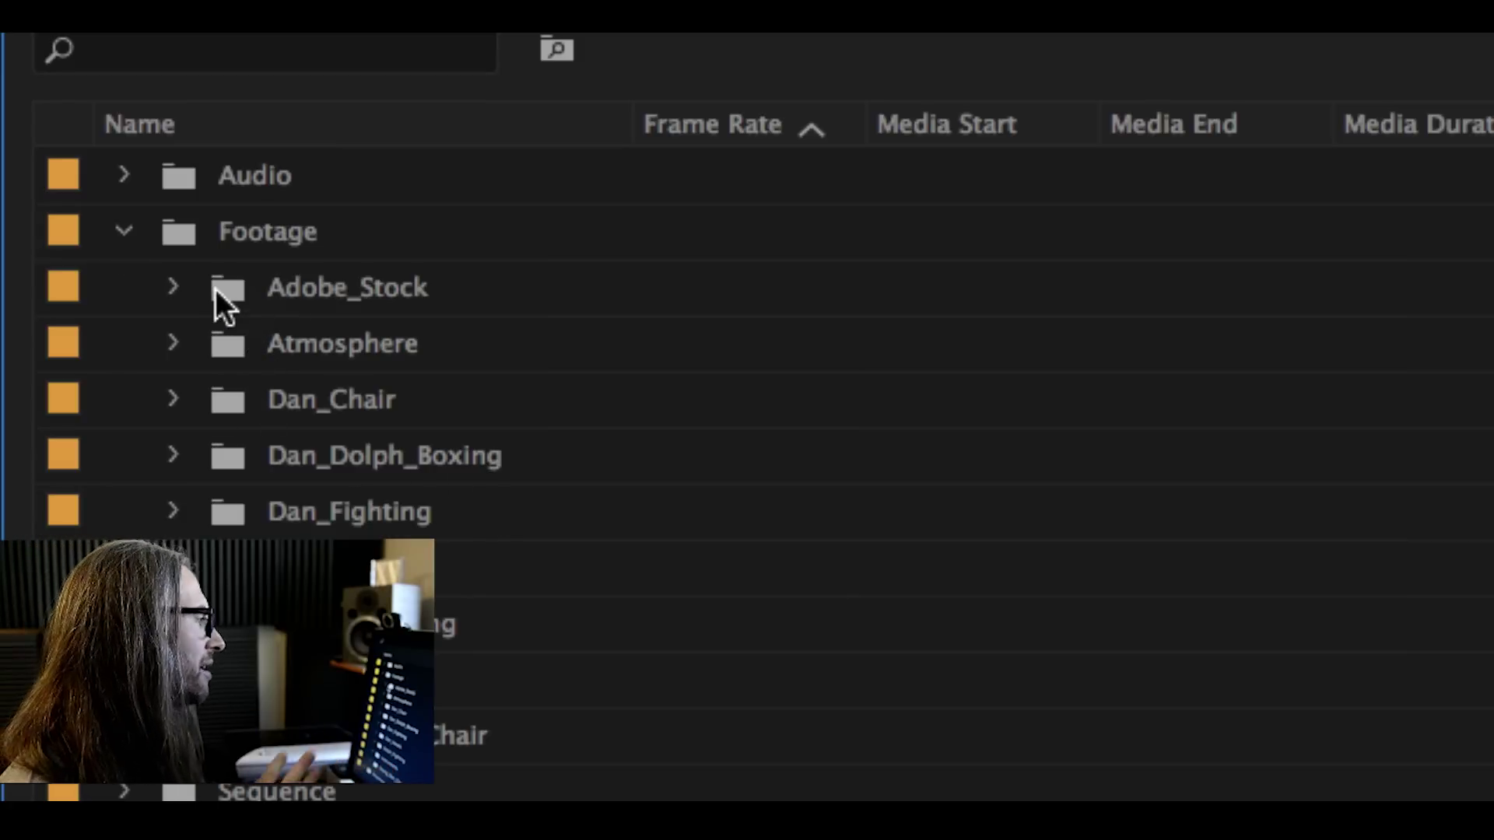
click(171, 288)
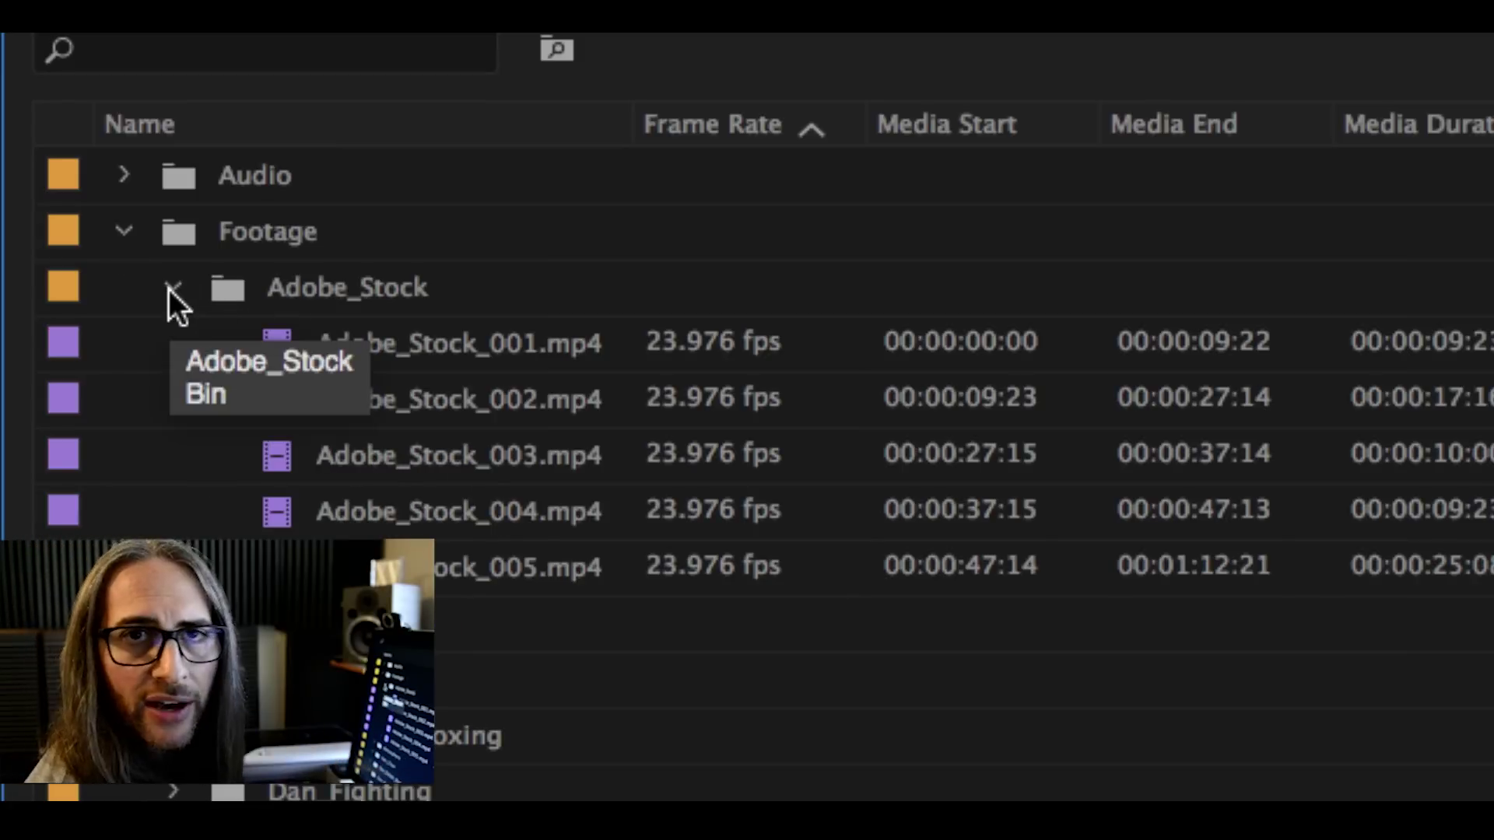
click(171, 289)
click(175, 340)
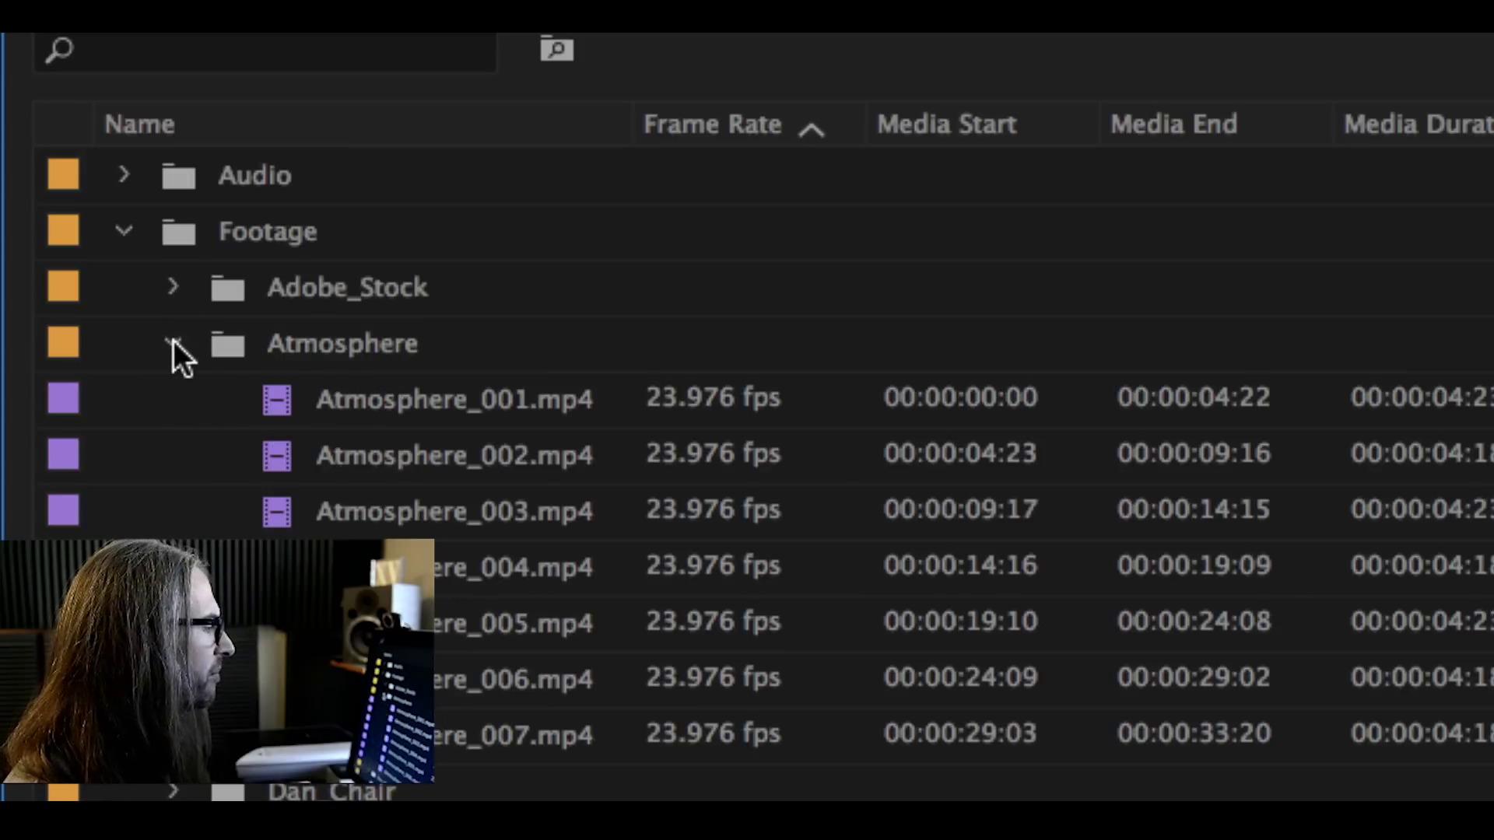
click(174, 339)
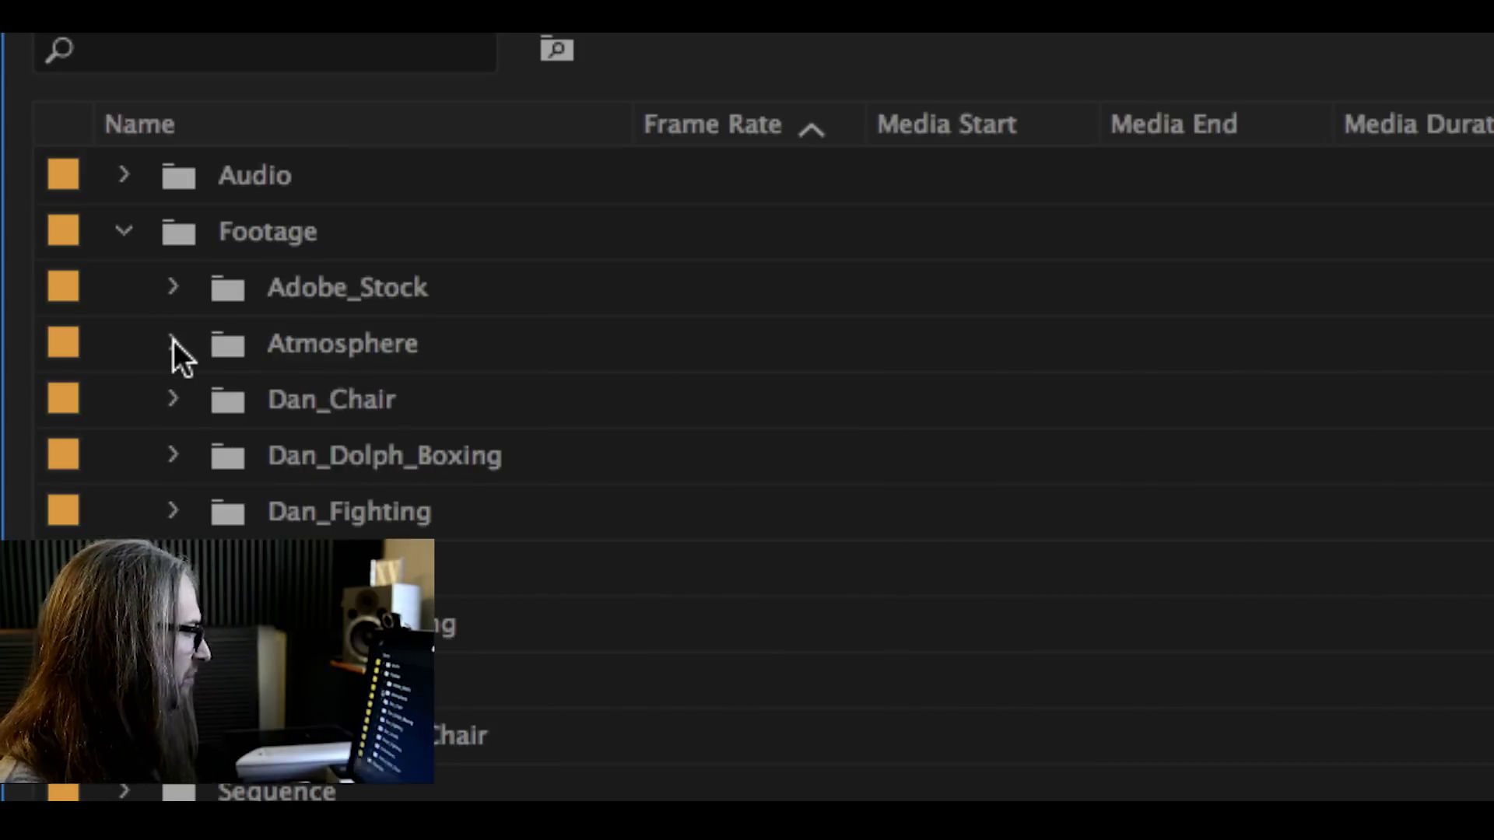
Preview Atmosphere_001, Atmosphere_003 and Atmosphere_005 in the Source Monitor.
click(173, 343)
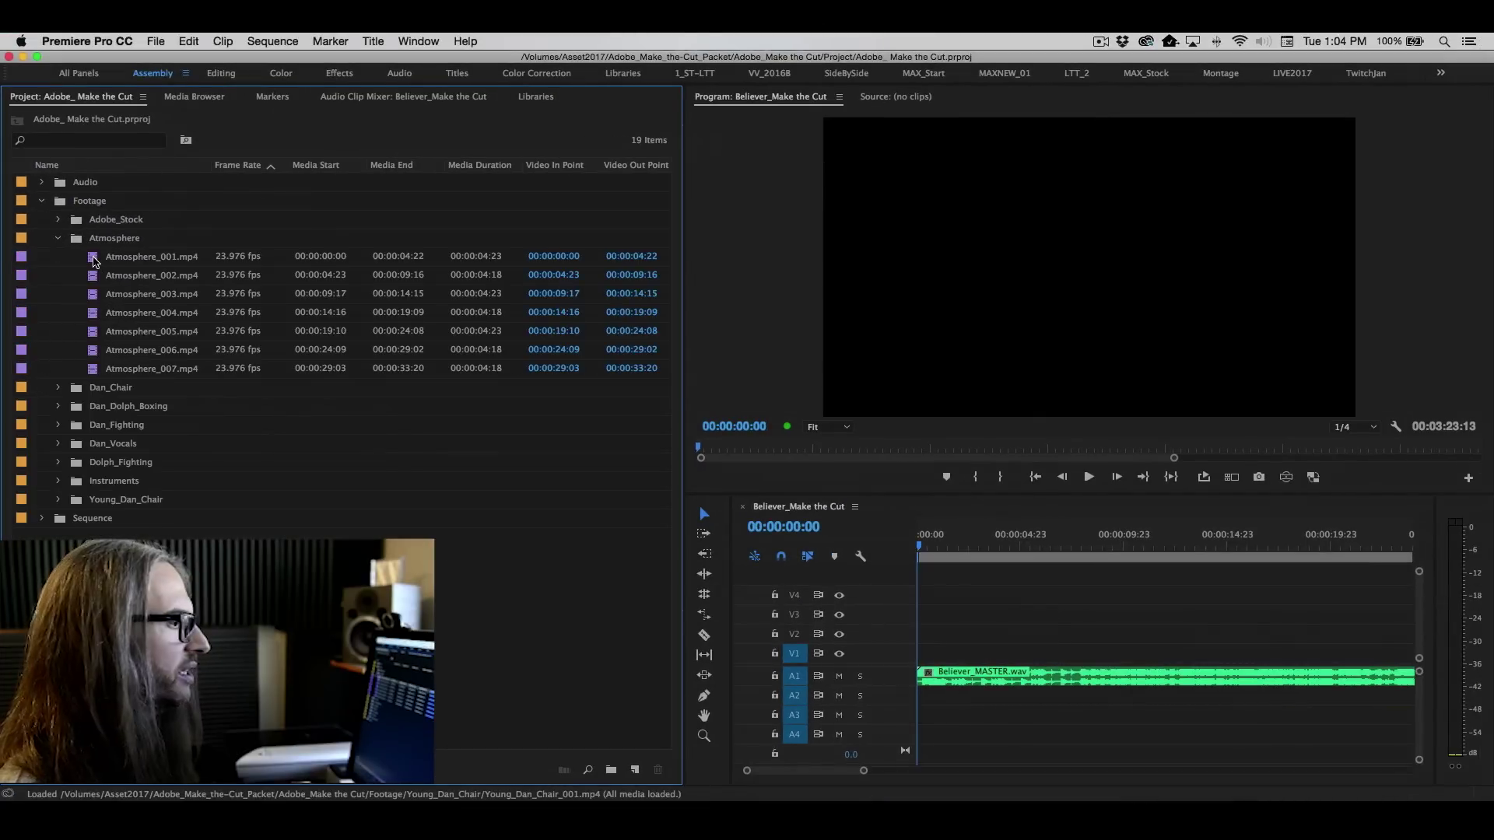
double_click(100, 258)
key(space)
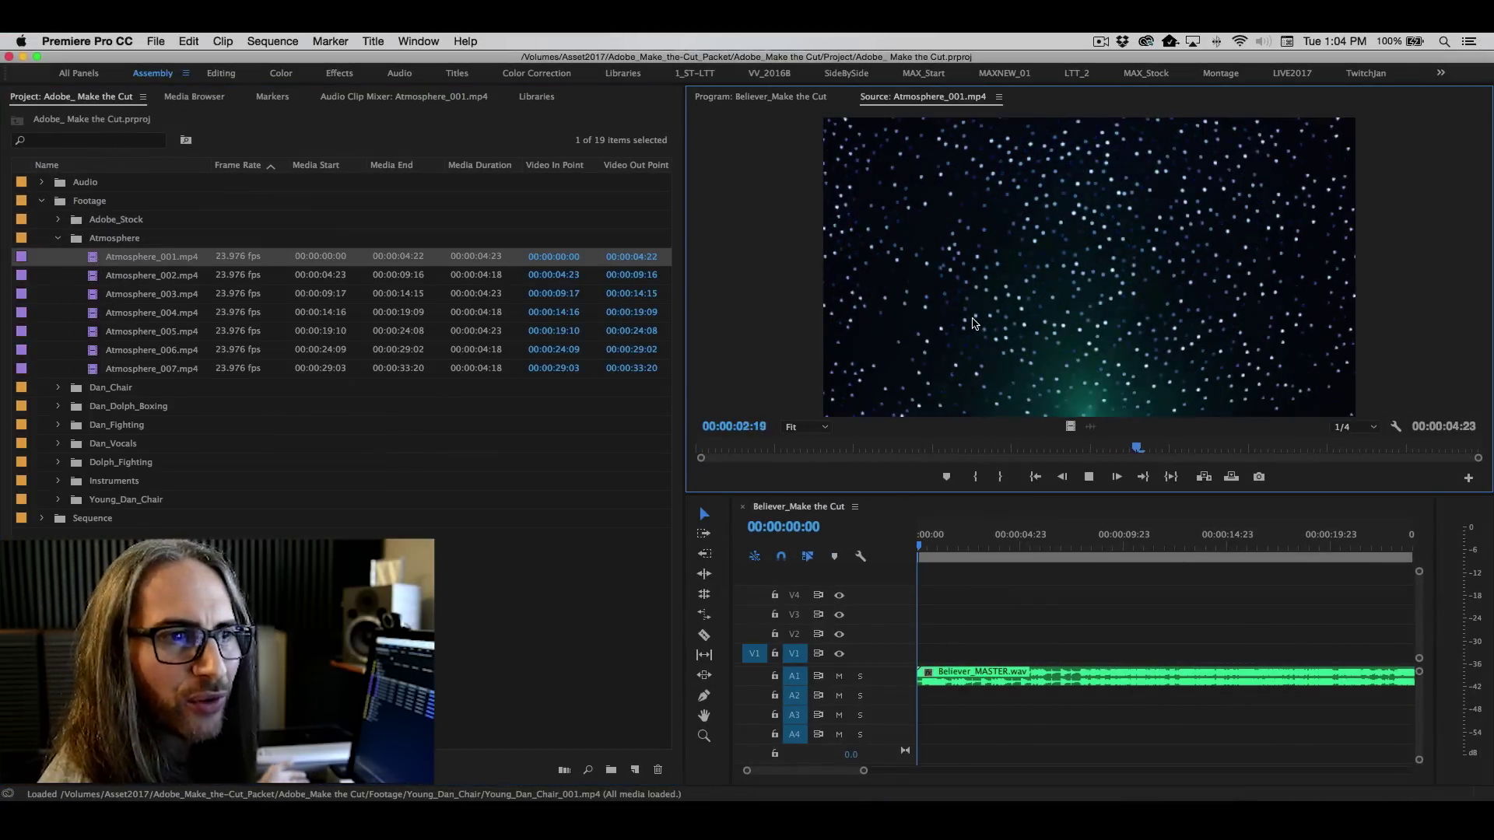
key(space)
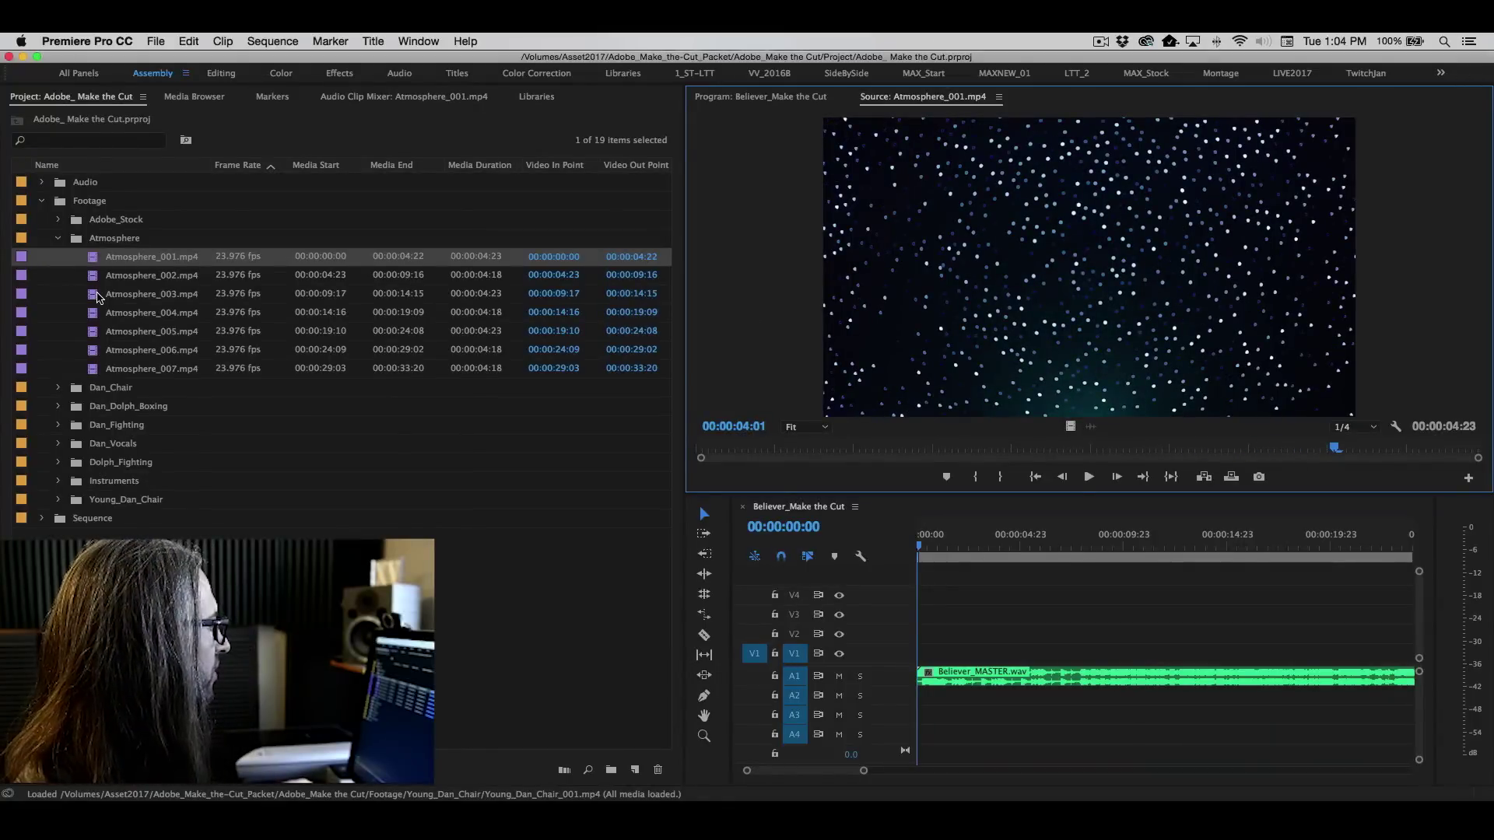
double_click(100, 294)
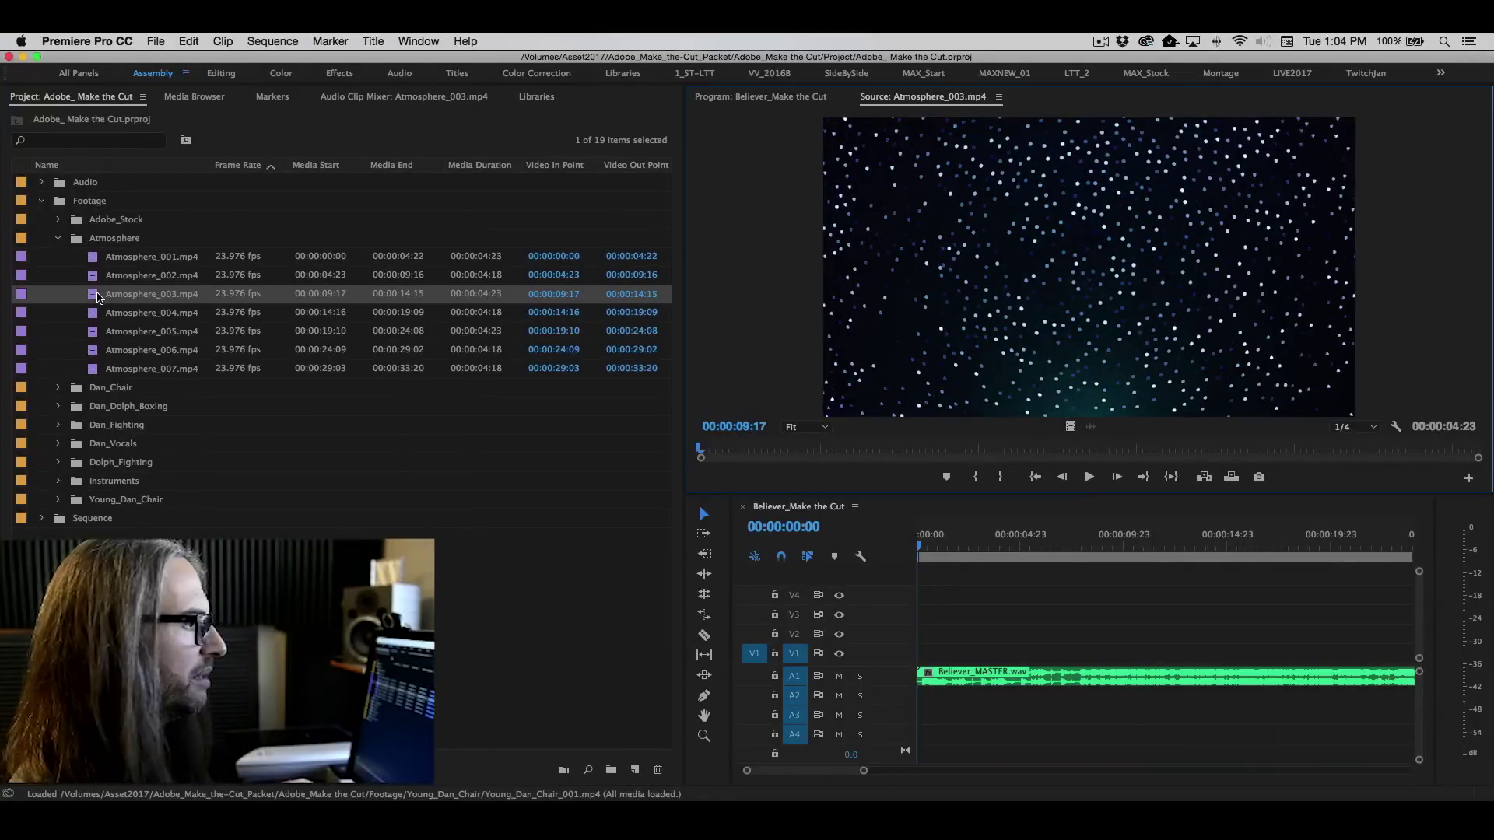
double_click(92, 333)
key(space)
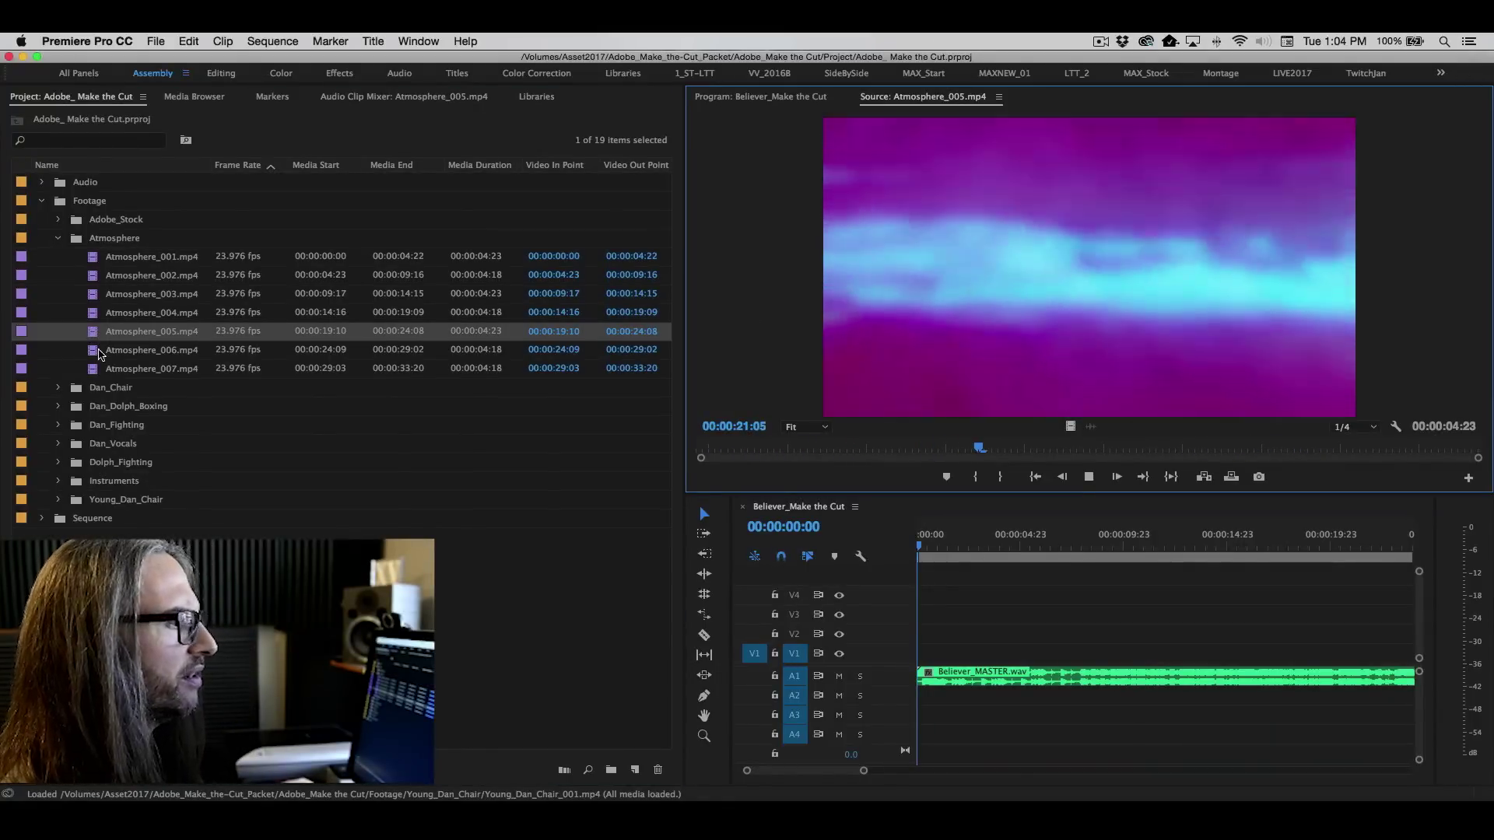
Preview Atmosphere_007 and Atmosphere_006, then collapse the Atmosphere bin.
double_click(92, 369)
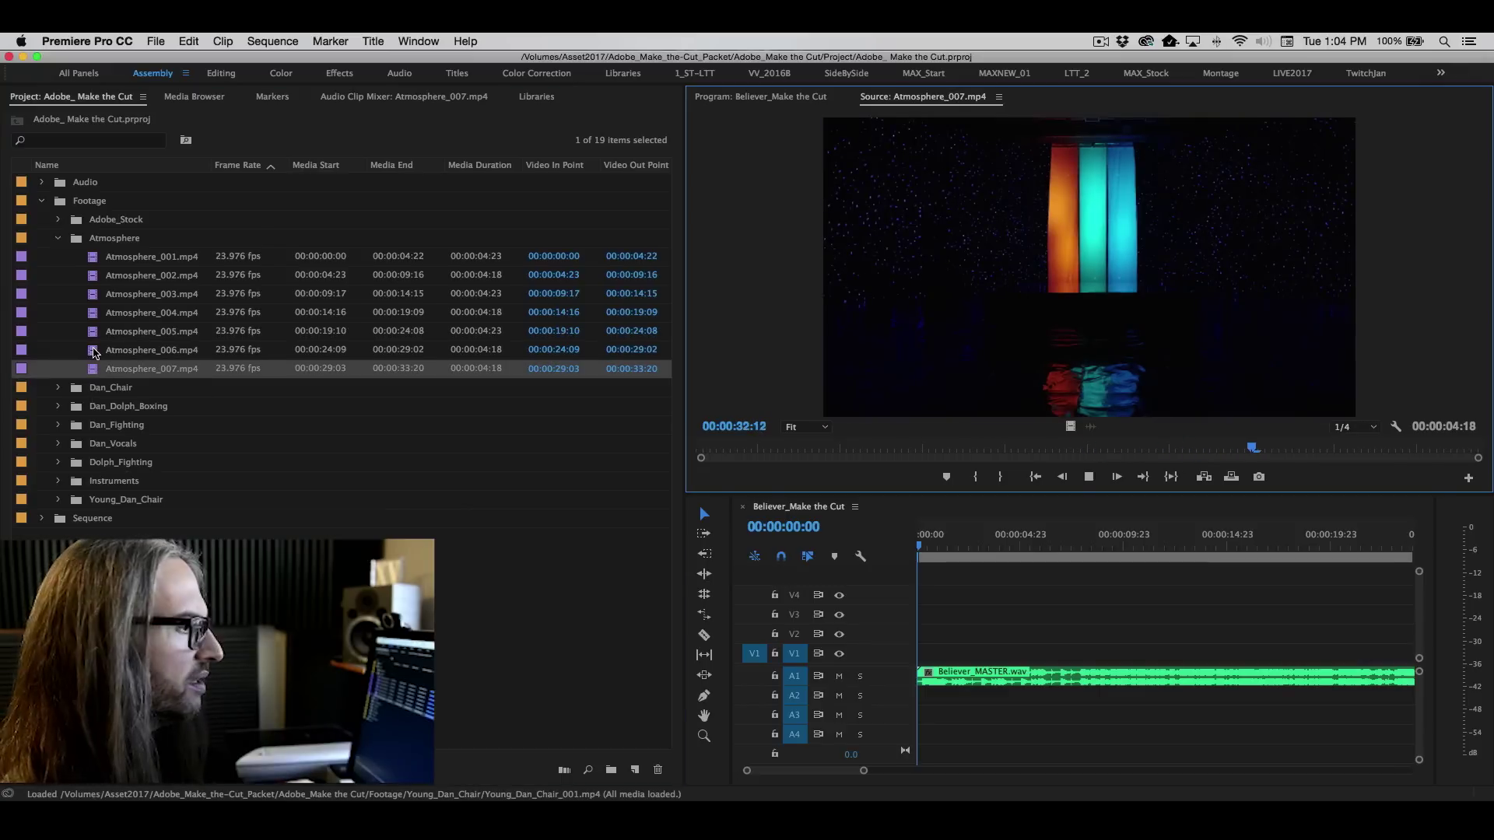
click(94, 352)
double_click(94, 351)
key(space)
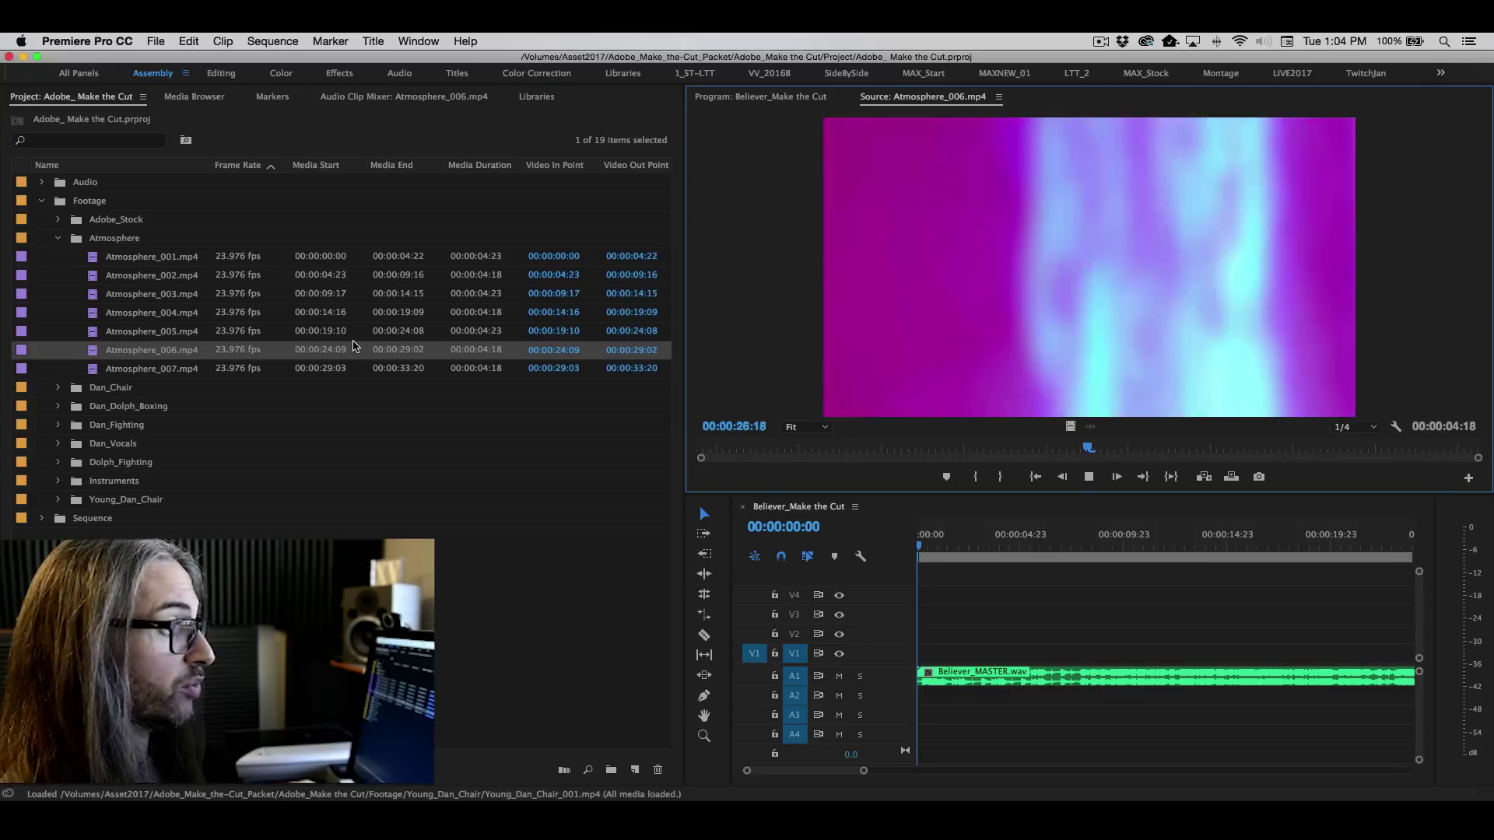
key(space)
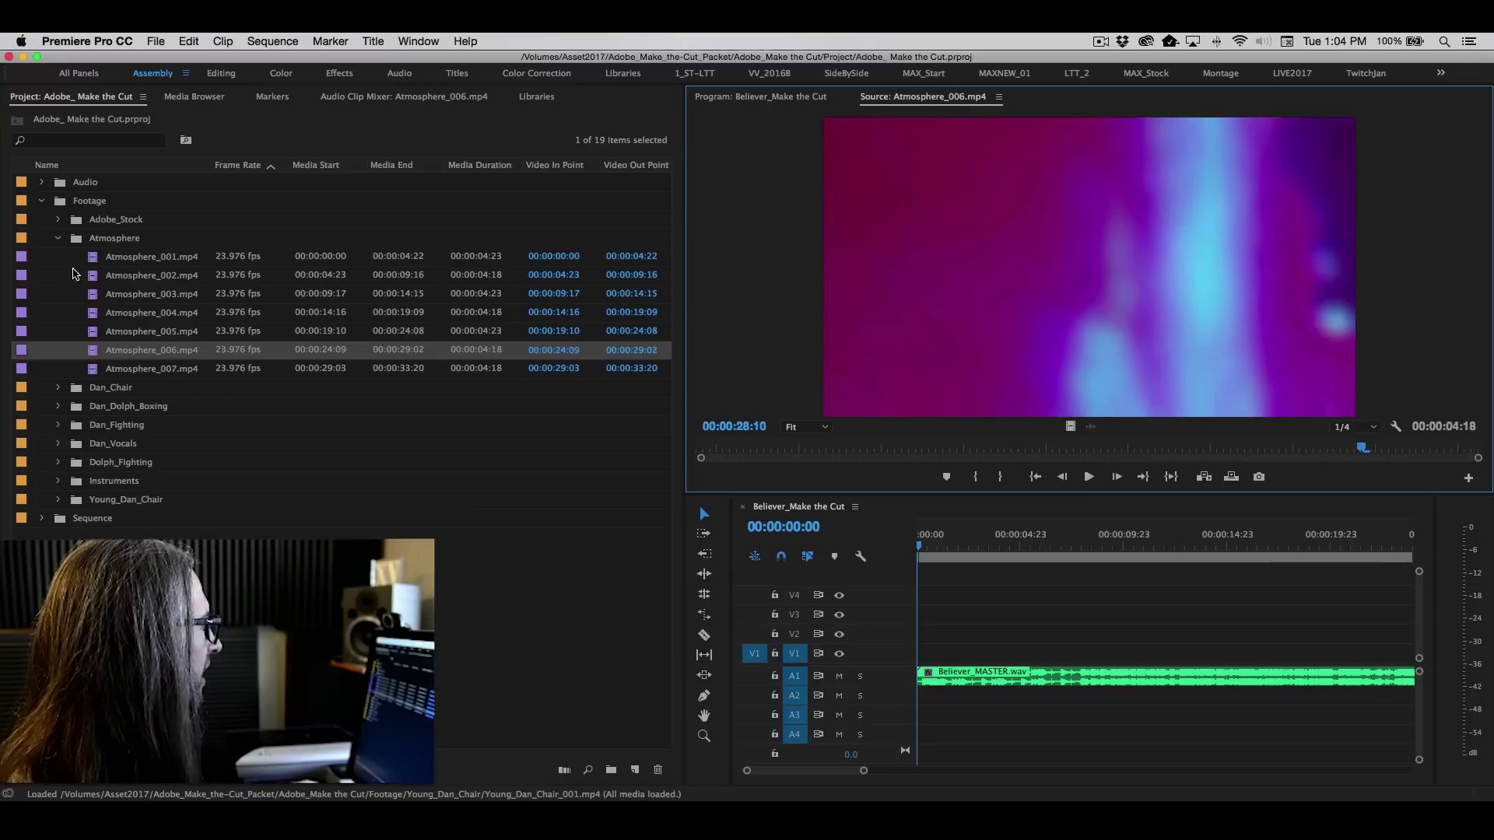
click(57, 238)
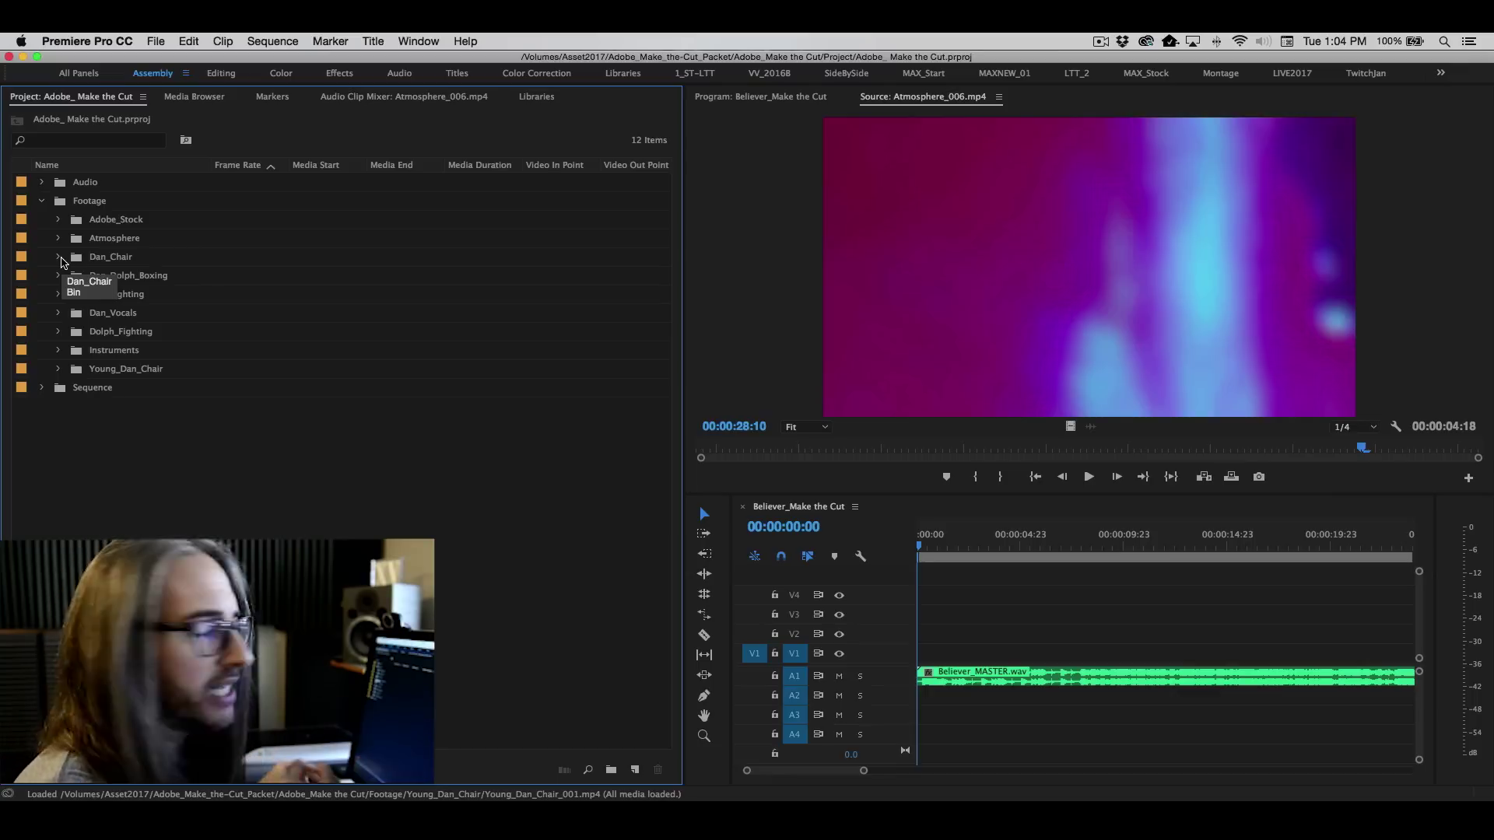
Play Dan_Chair_001 from the Dan_Chair bin, then collapse that bin.
click(58, 258)
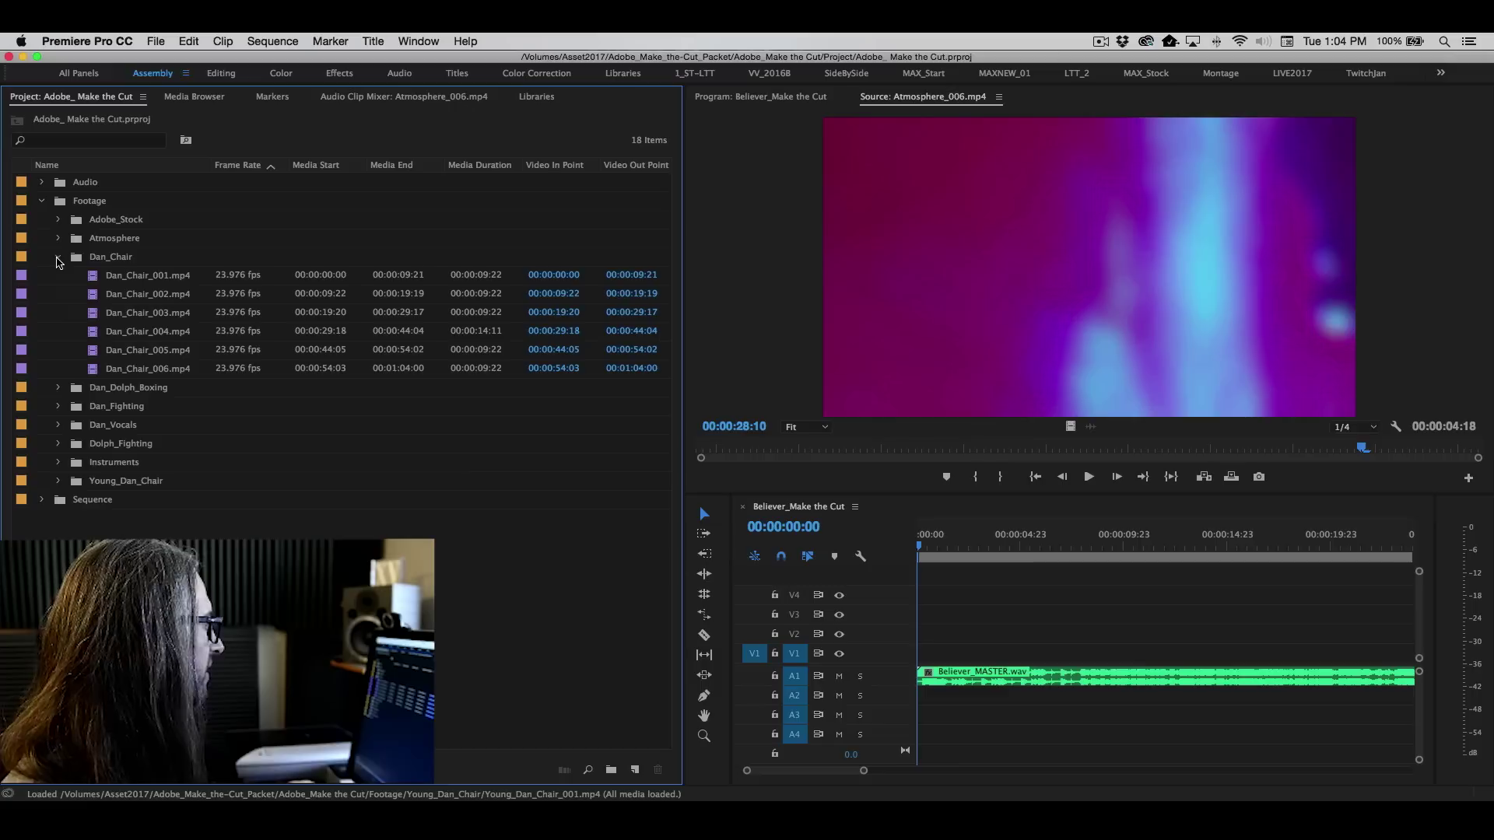
double_click(91, 277)
key(space)
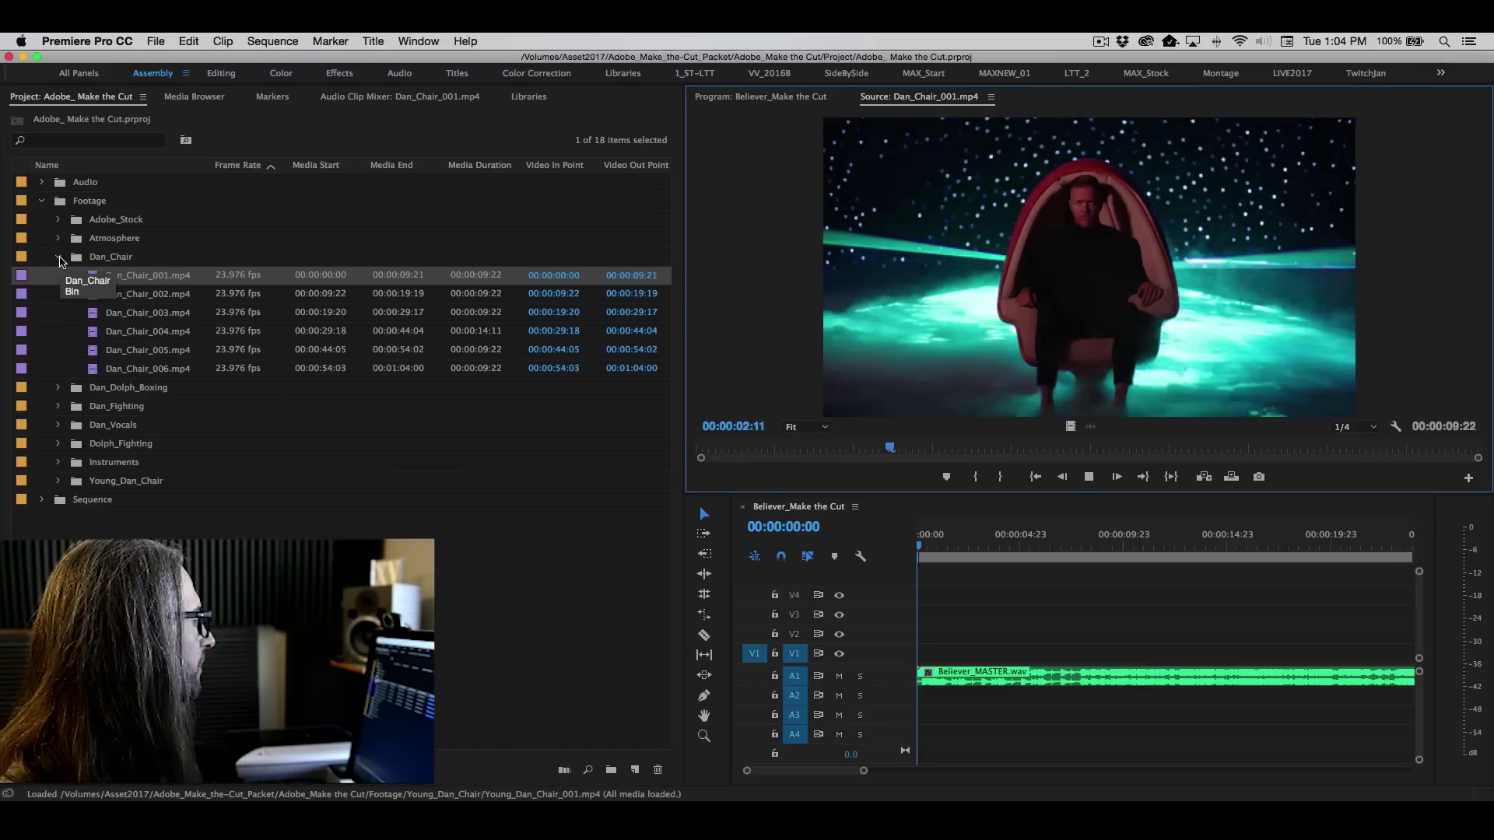
click(58, 257)
Preview Boxing_002 and Boxing_010 from Dan_Dolph_Boxing, then collapse the bin.
click(58, 276)
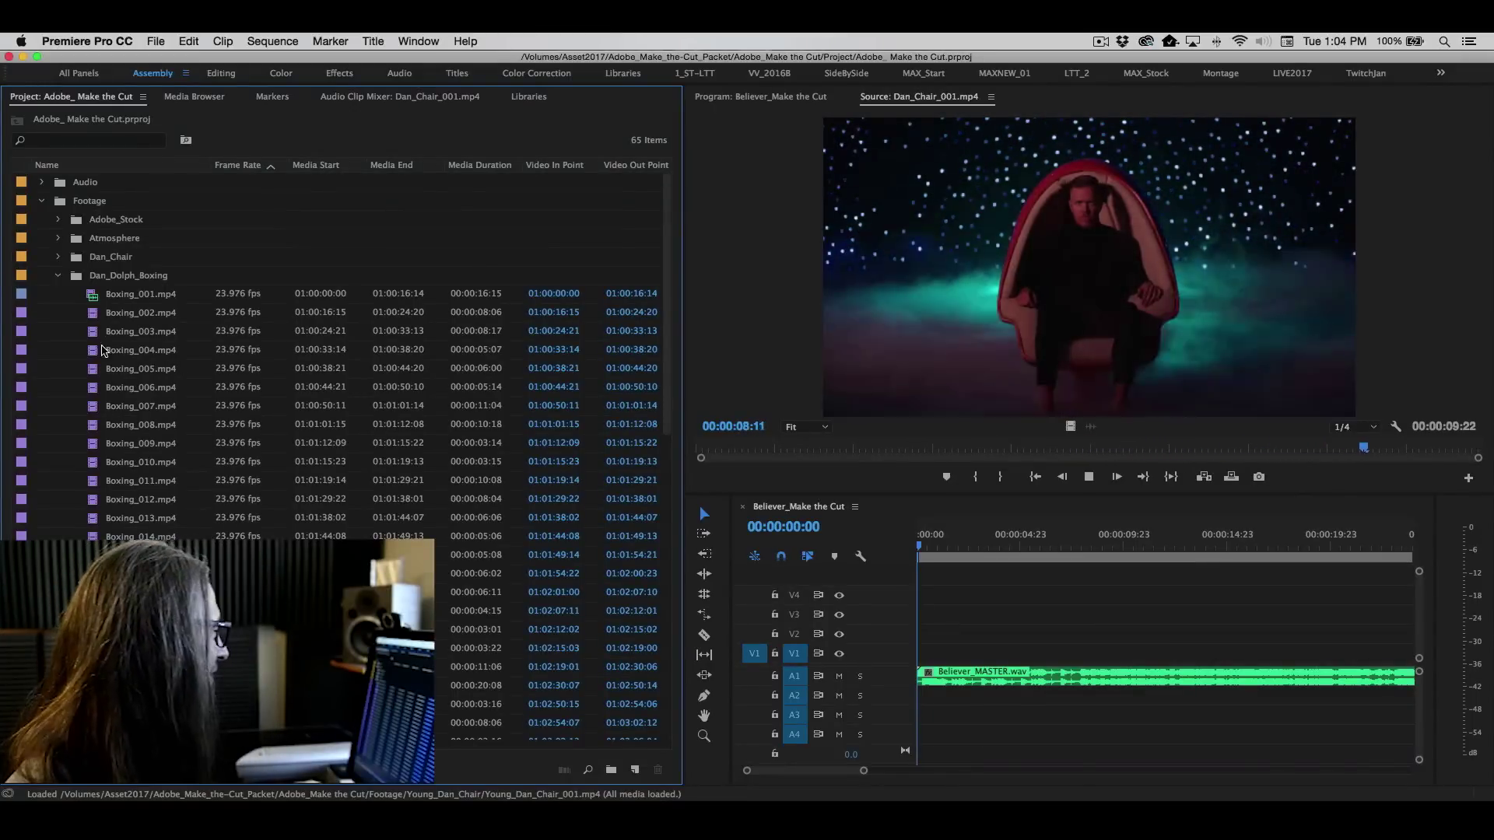
double_click(97, 313)
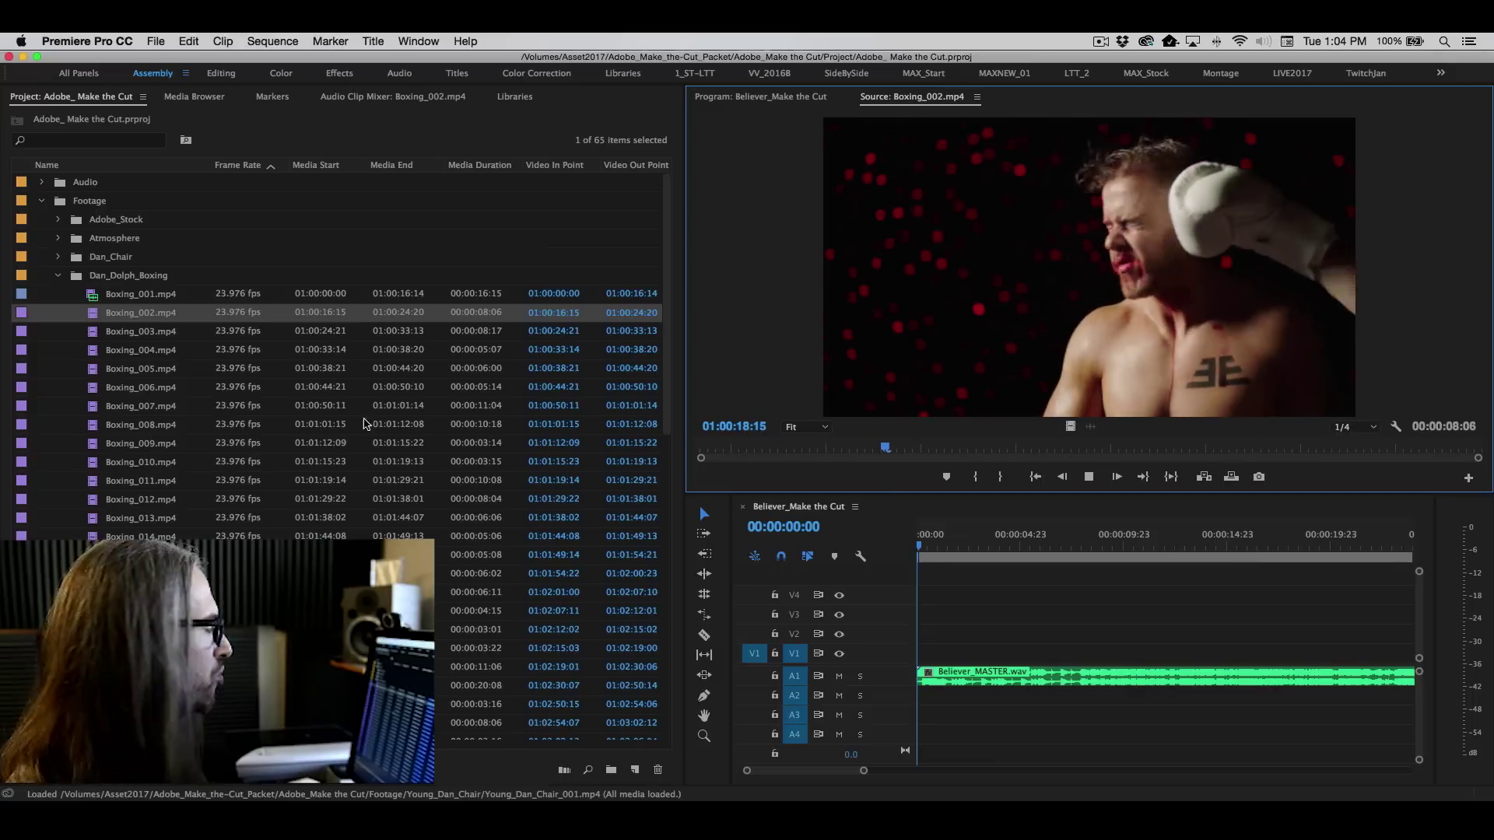
double_click(619, 467)
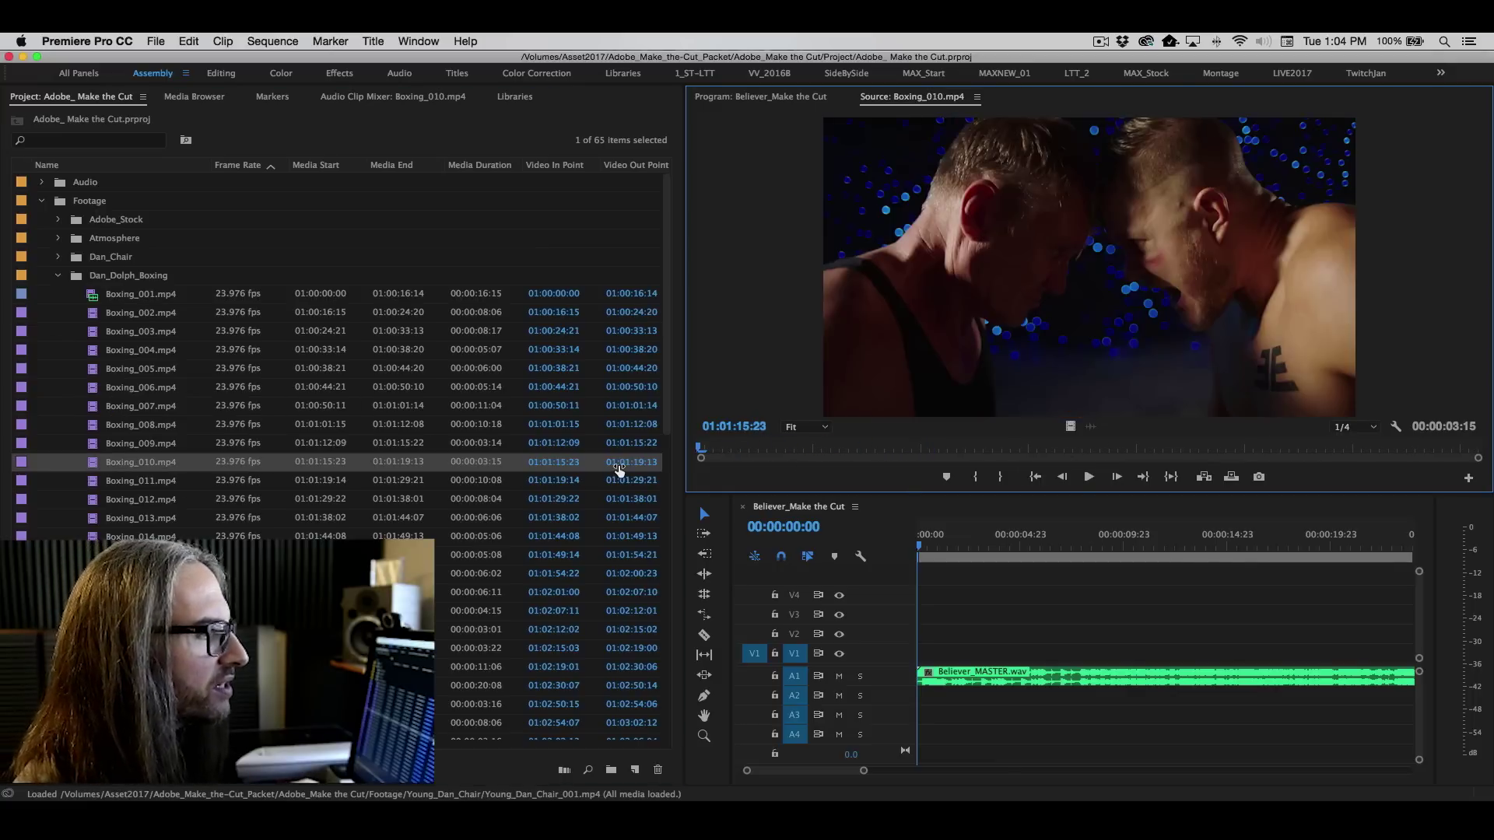
key(space)
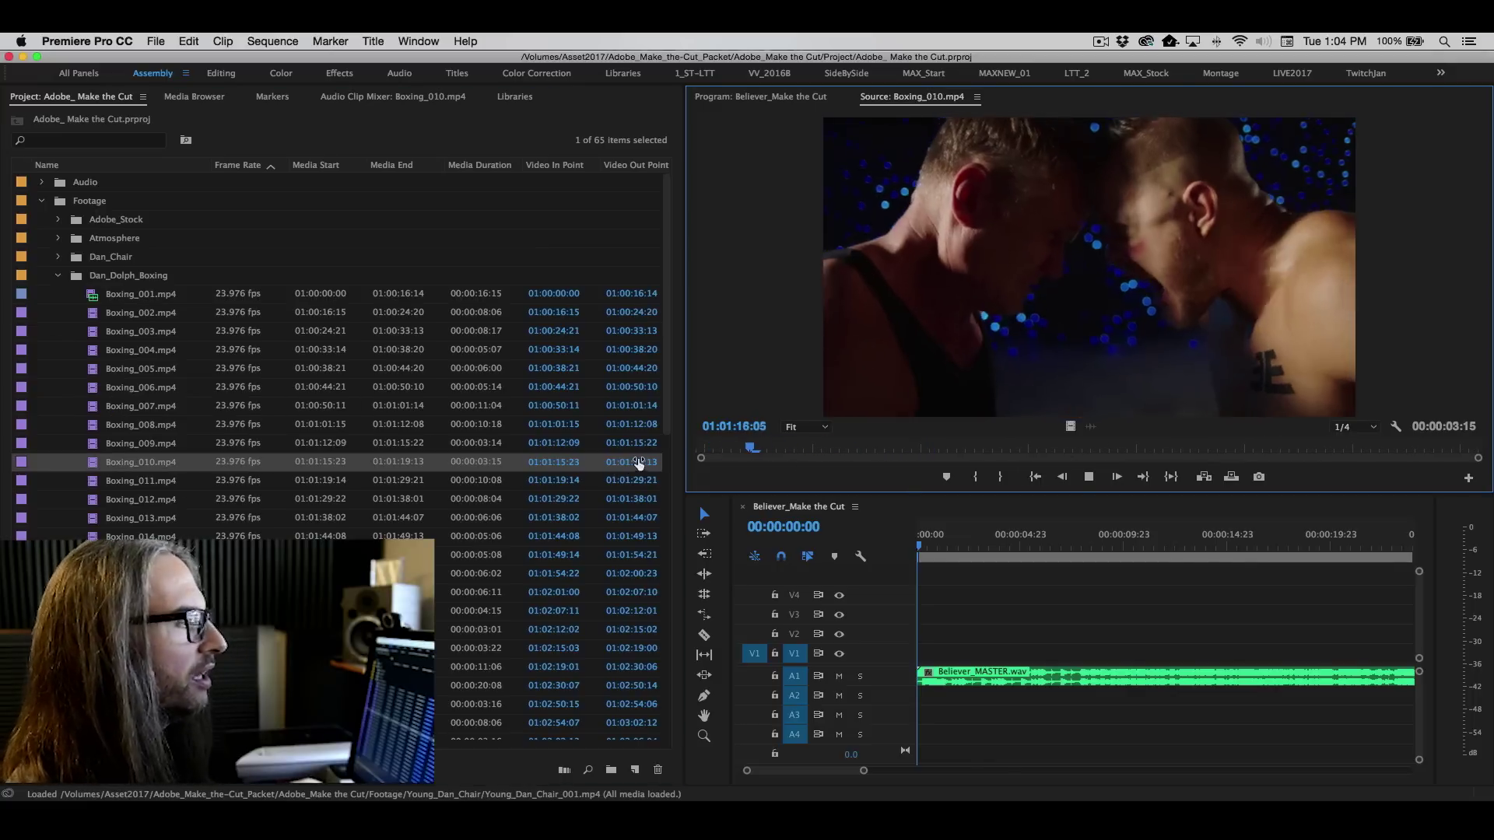
click(56, 277)
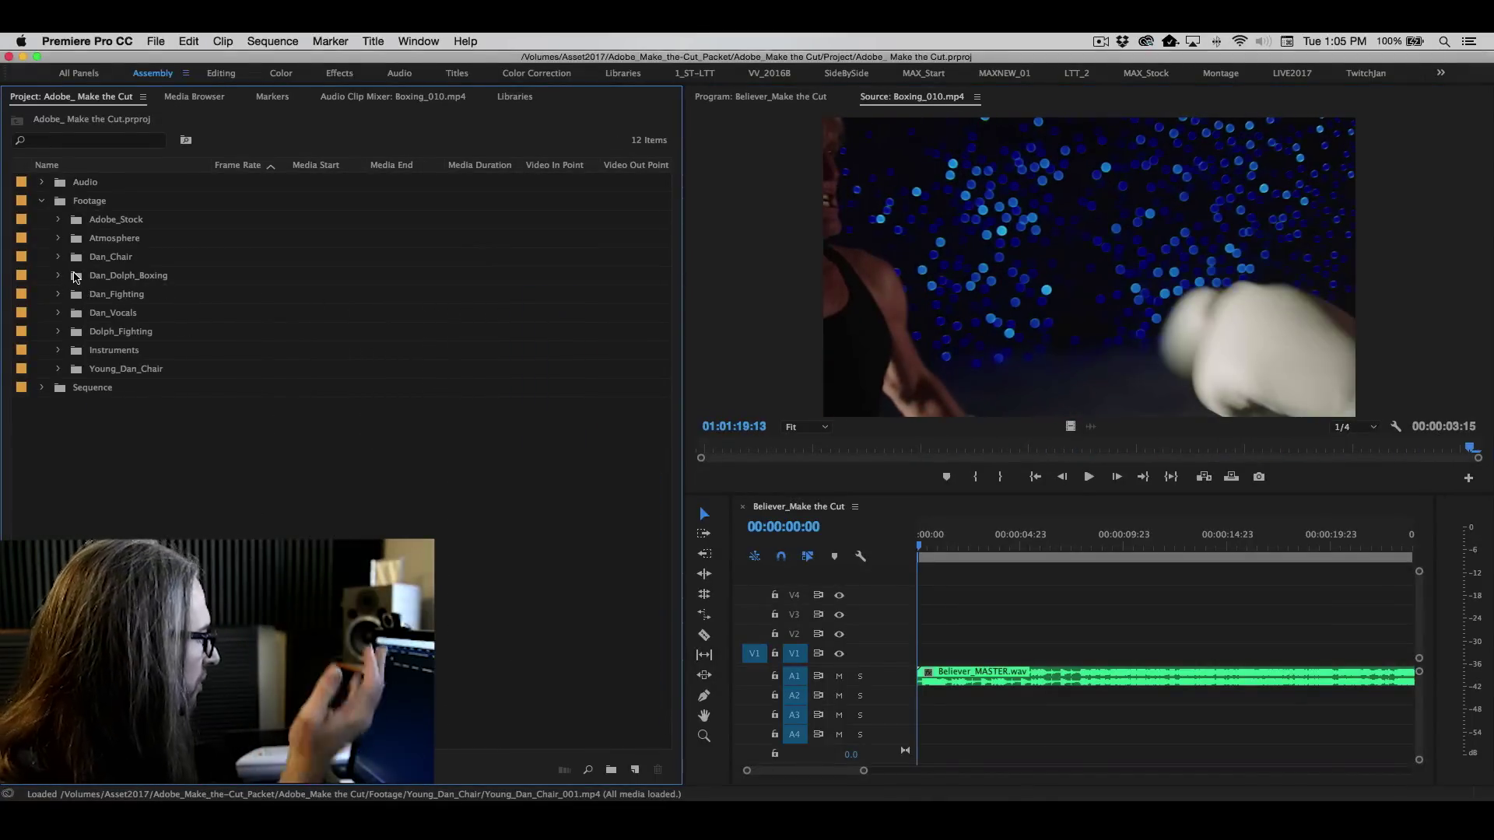
Expand Dan_Vocals and play Vocals_001 and Vocals_002 in the Source Monitor.
click(57, 313)
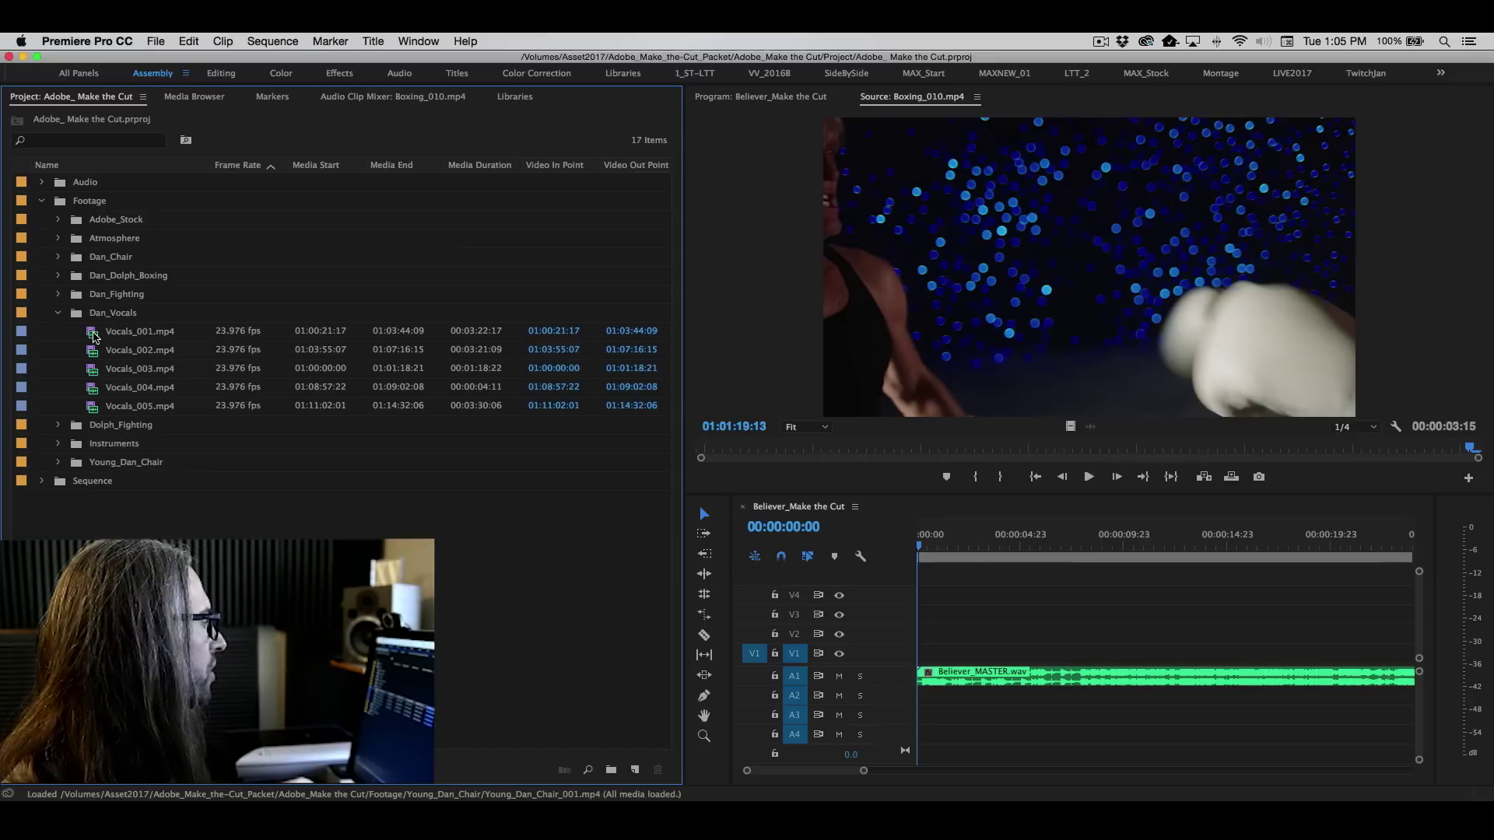
double_click(93, 334)
key(space)
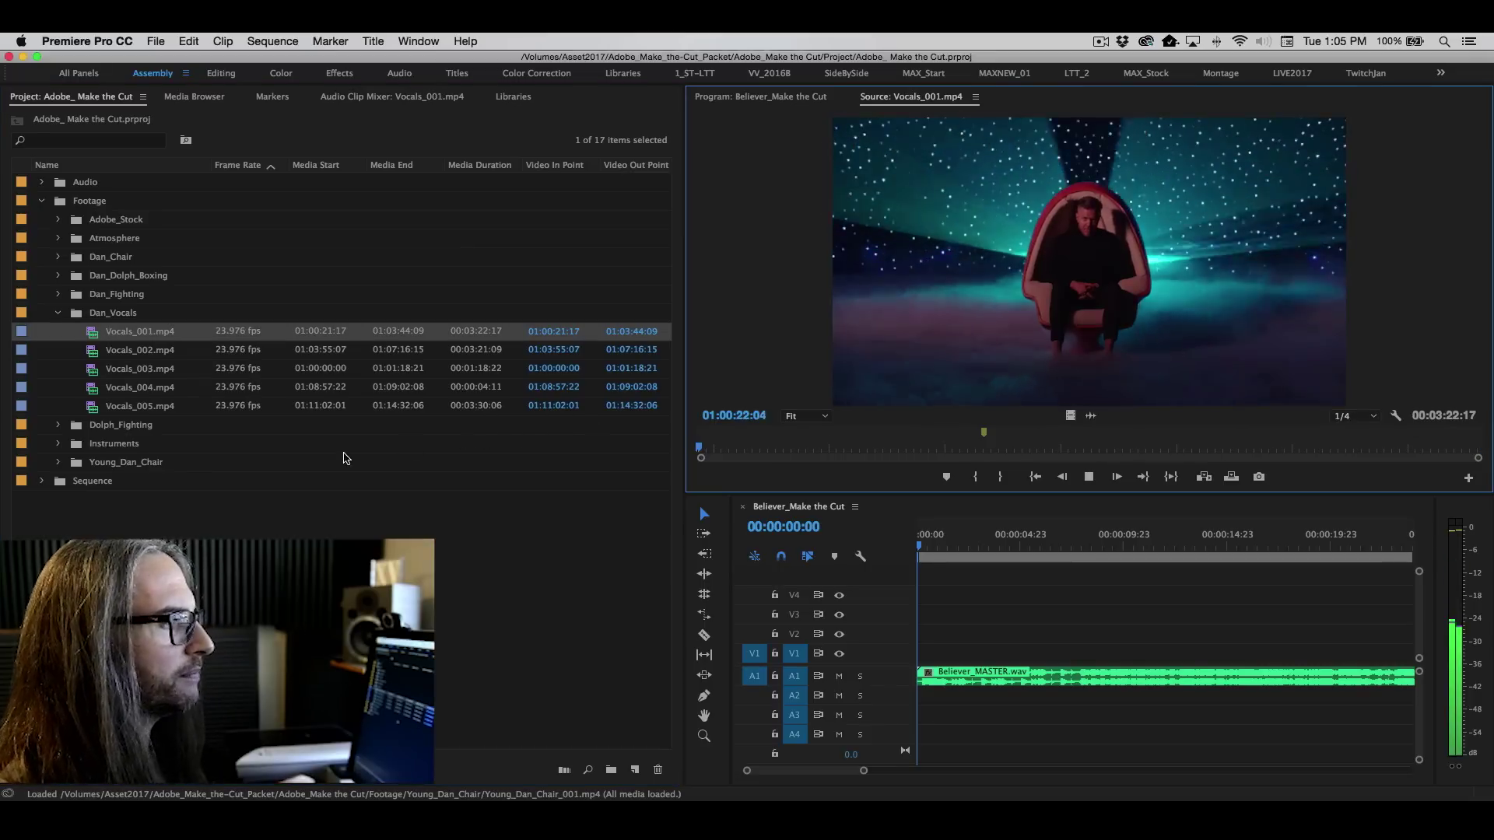
double_click(92, 351)
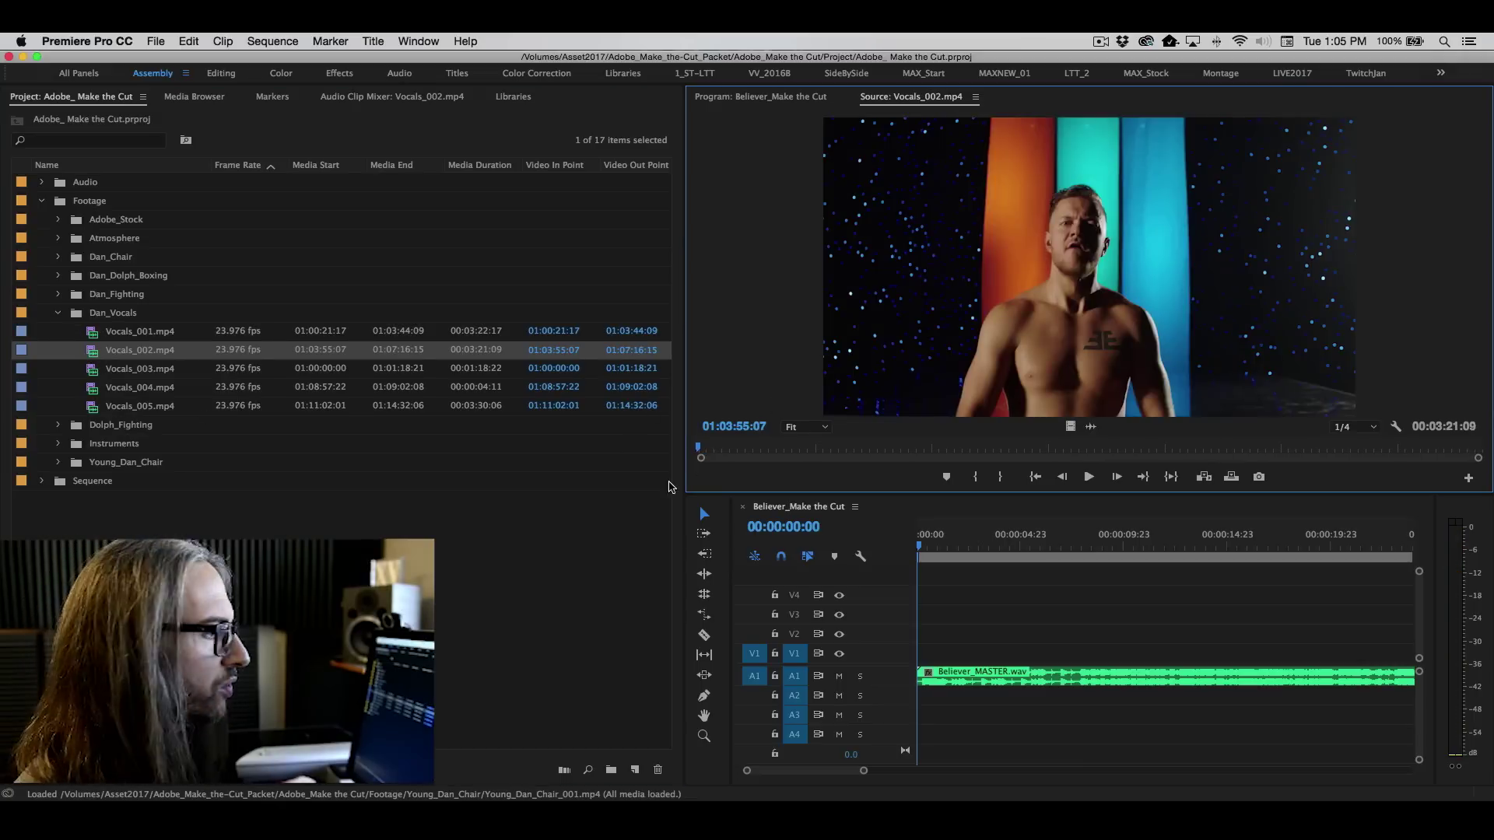
key(space)
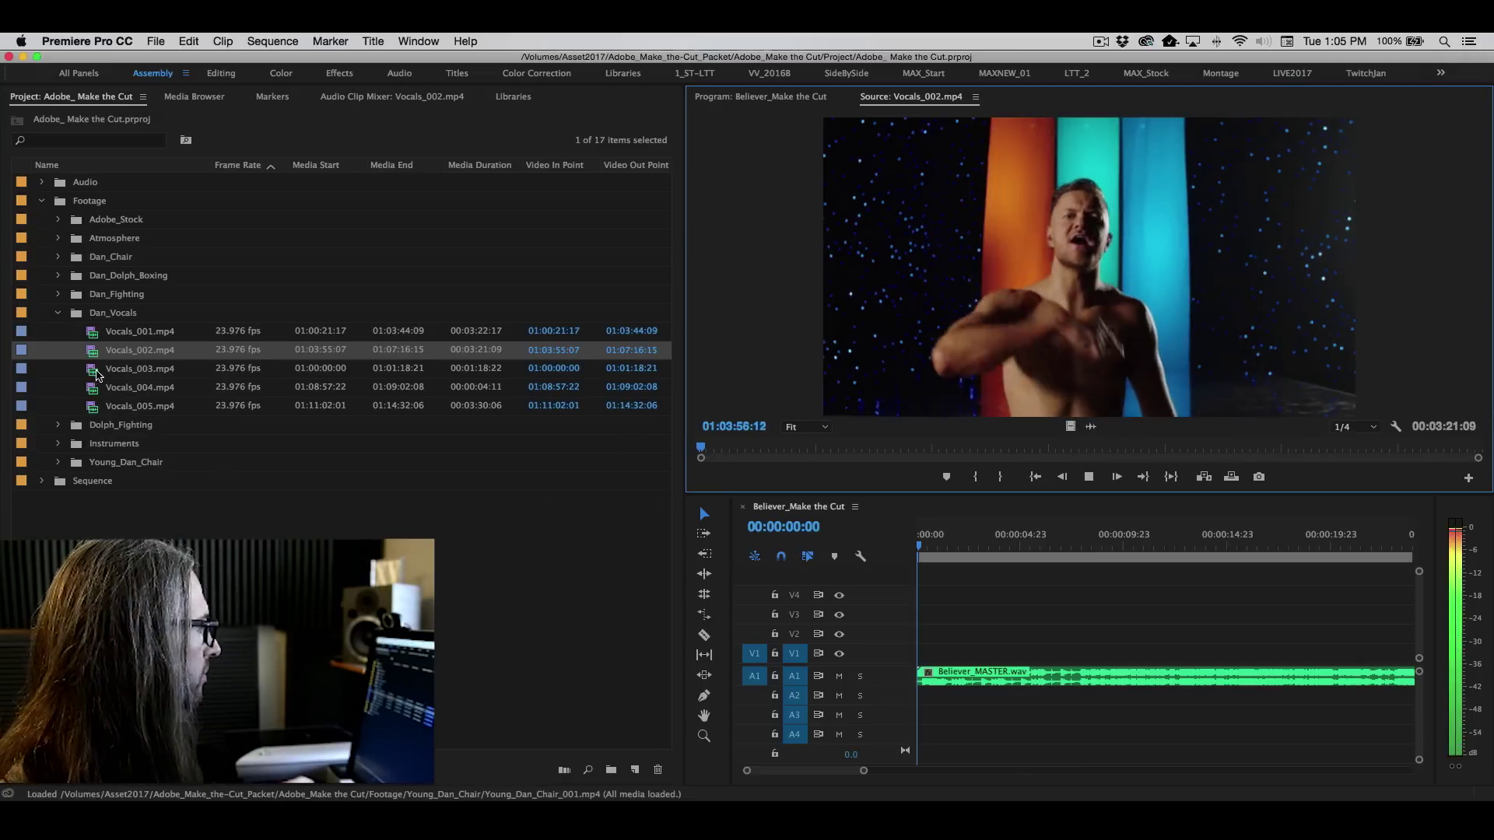
Play Vocals_003, stop it, and collapse the Dan_Vocals bin.
double_click(94, 370)
key(space)
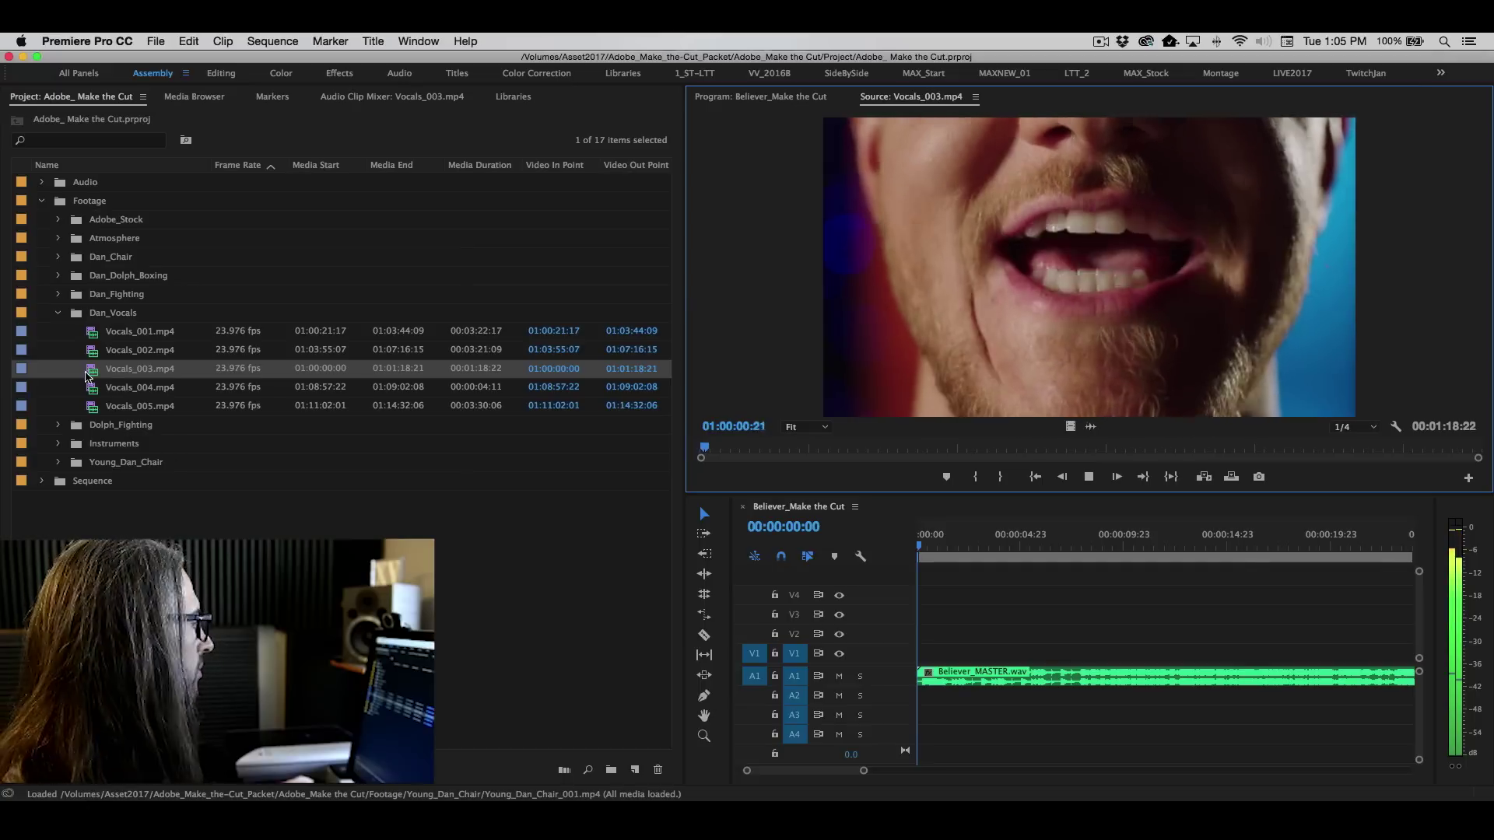
key(space)
click(58, 313)
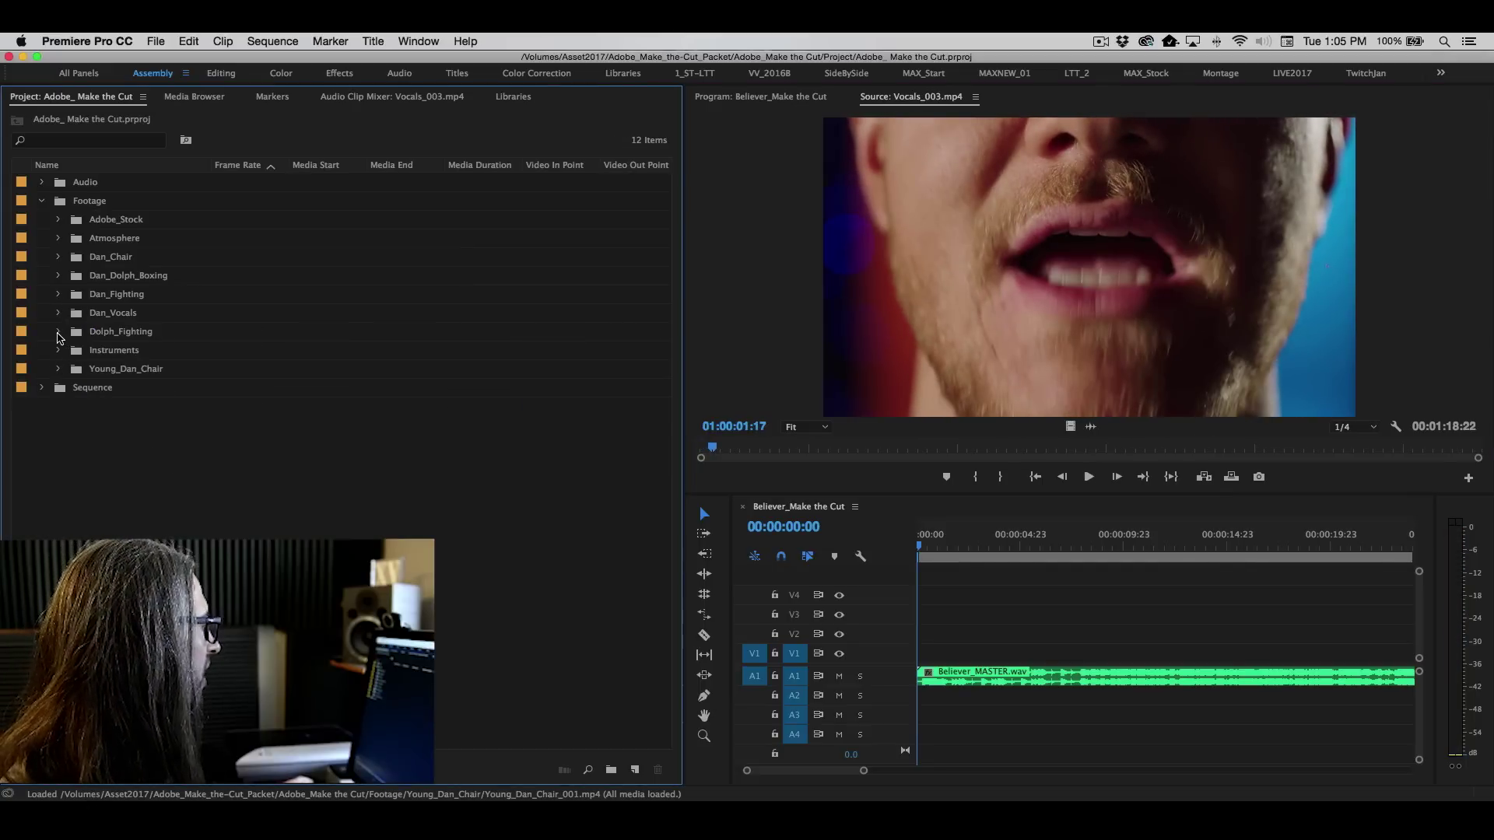
Expand Instruments > Bass and play Bass_006 in the Source Monitor.
click(58, 351)
click(76, 369)
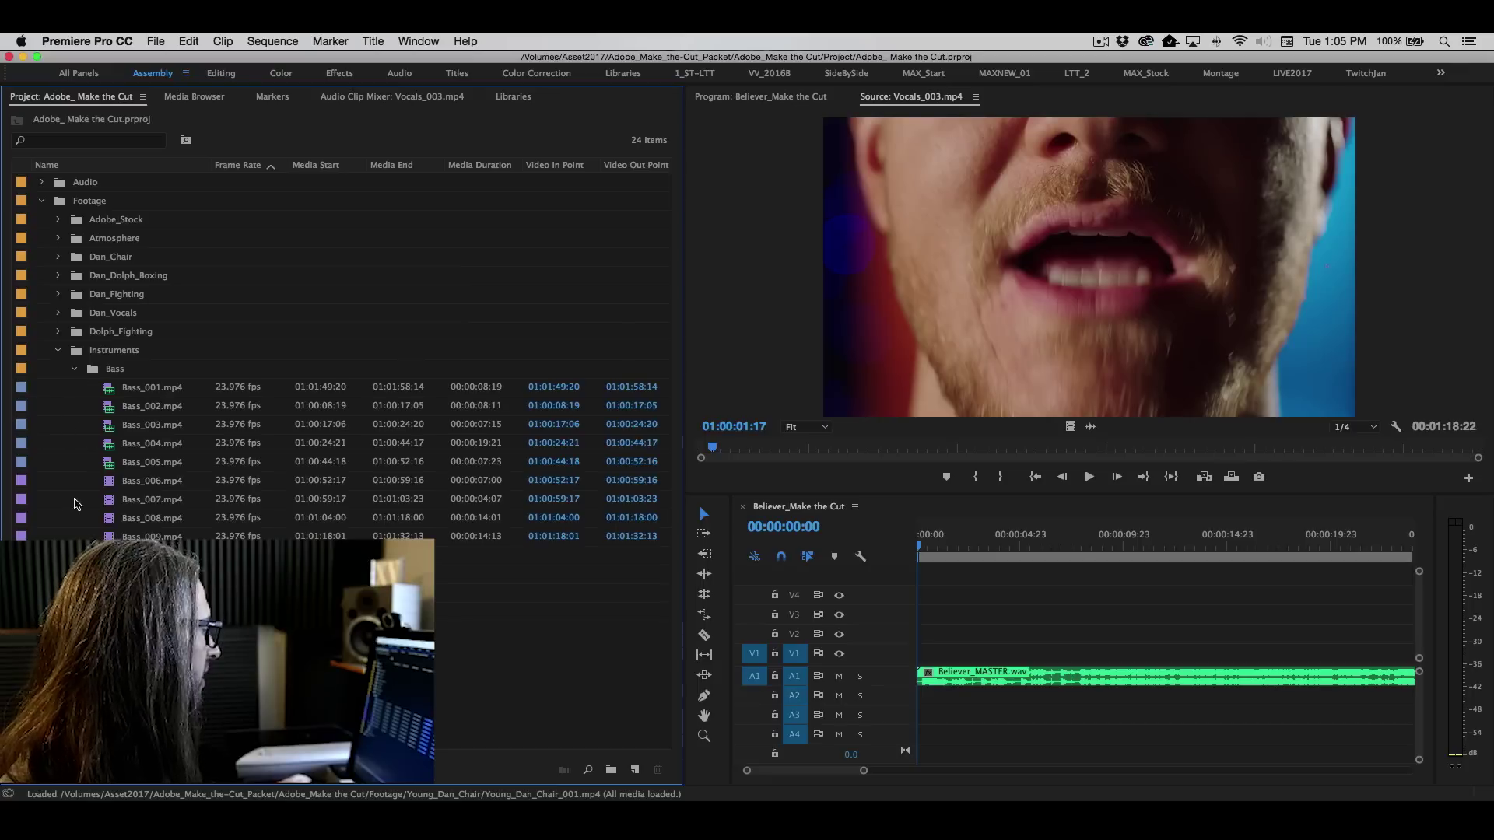
double_click(109, 481)
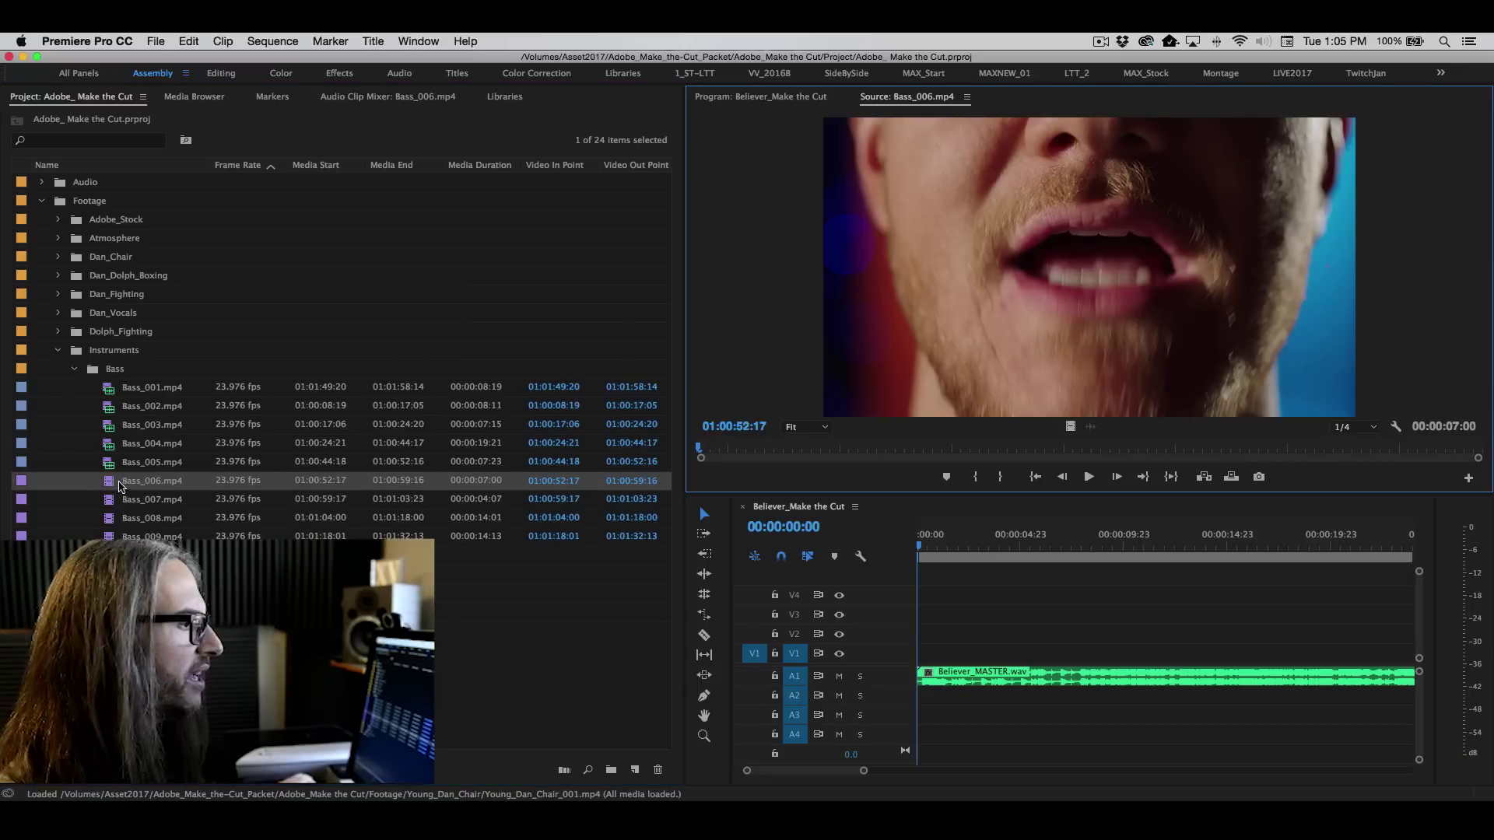
key(space)
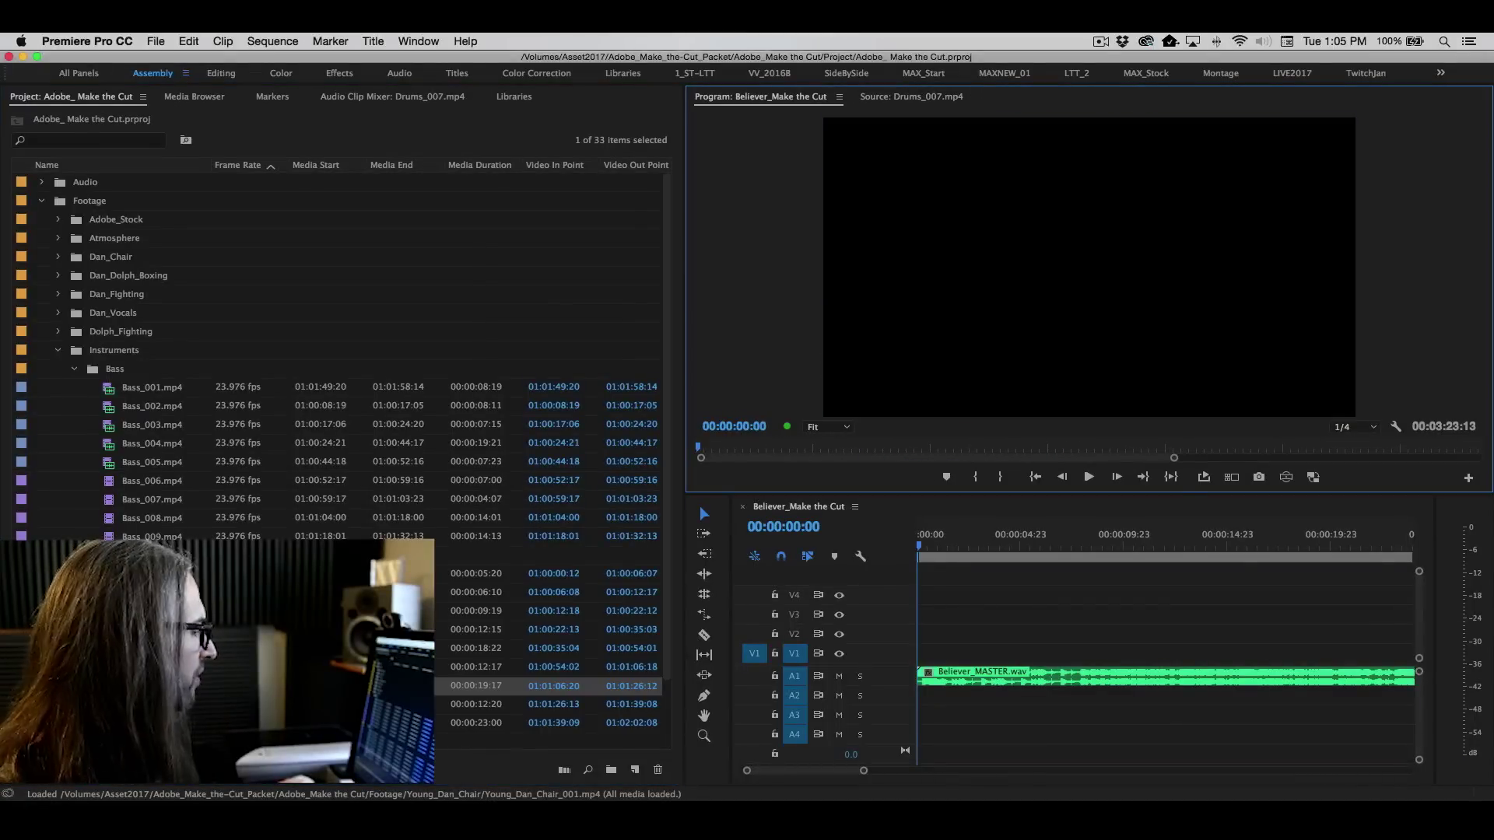
Play Drums_007, then load and play Drums_001.
key(shift+2)
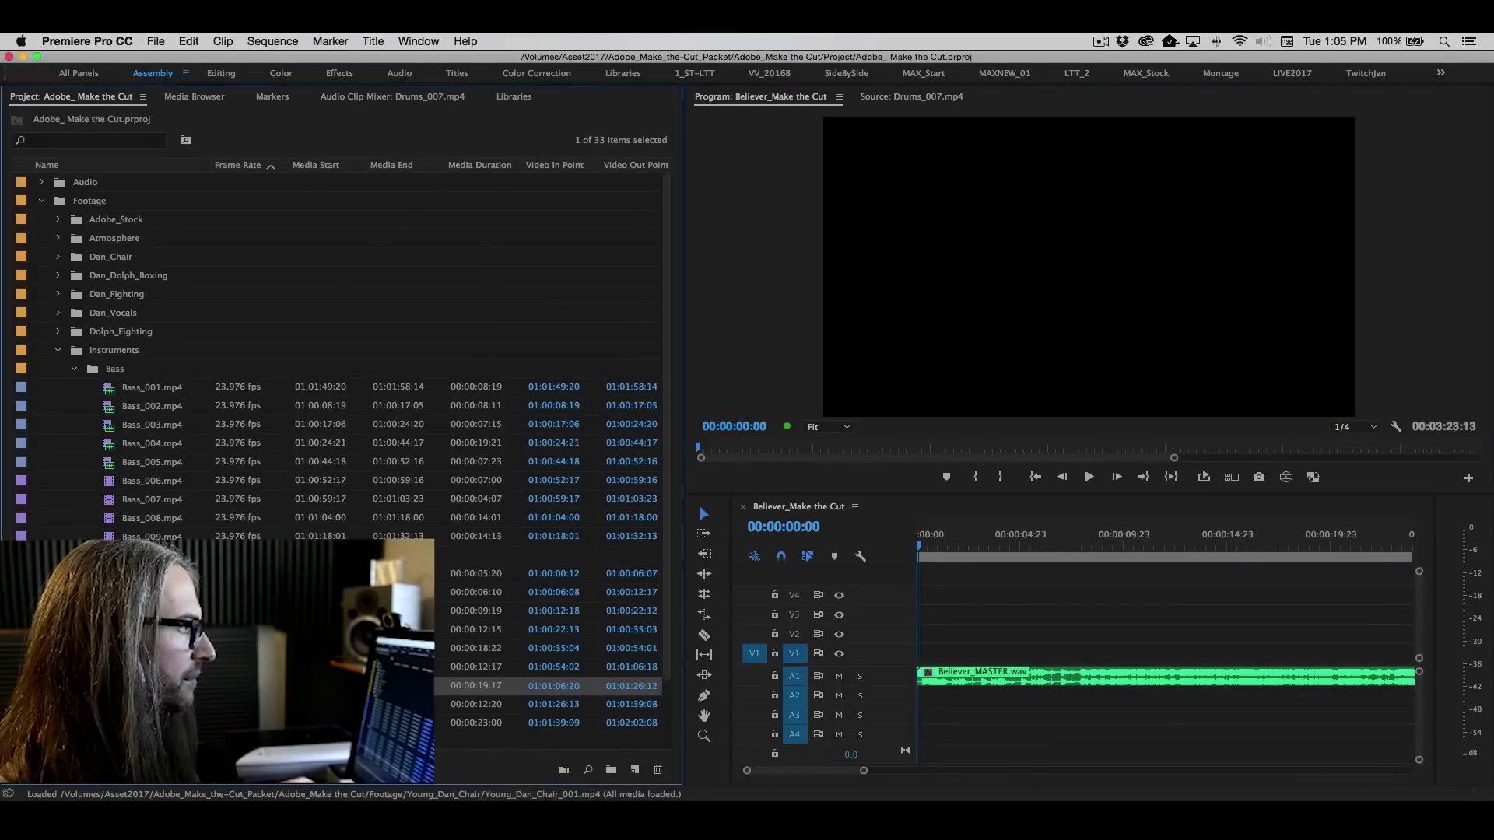
key(space)
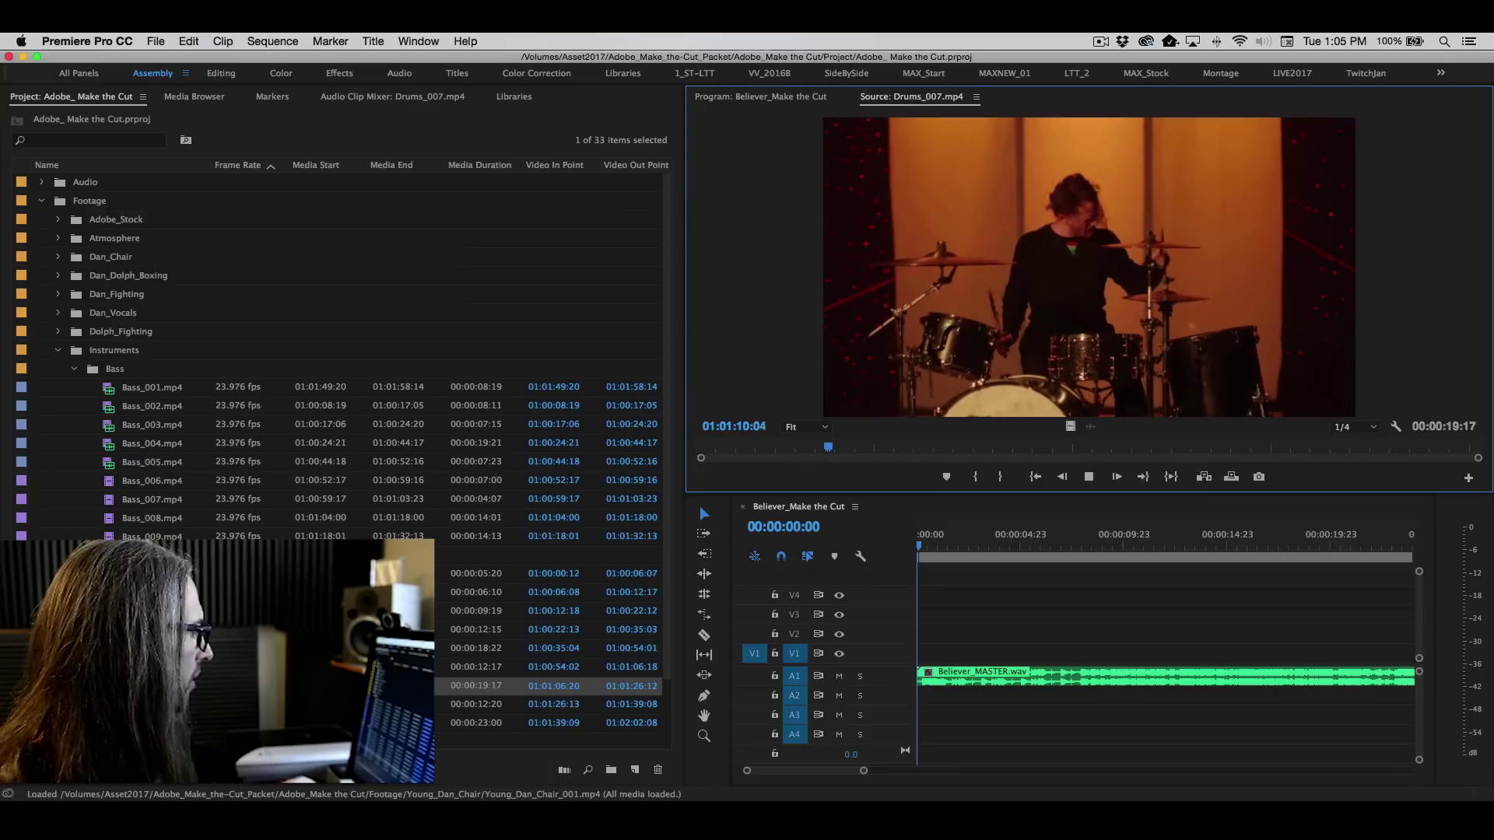
double_click(554, 573)
key(space)
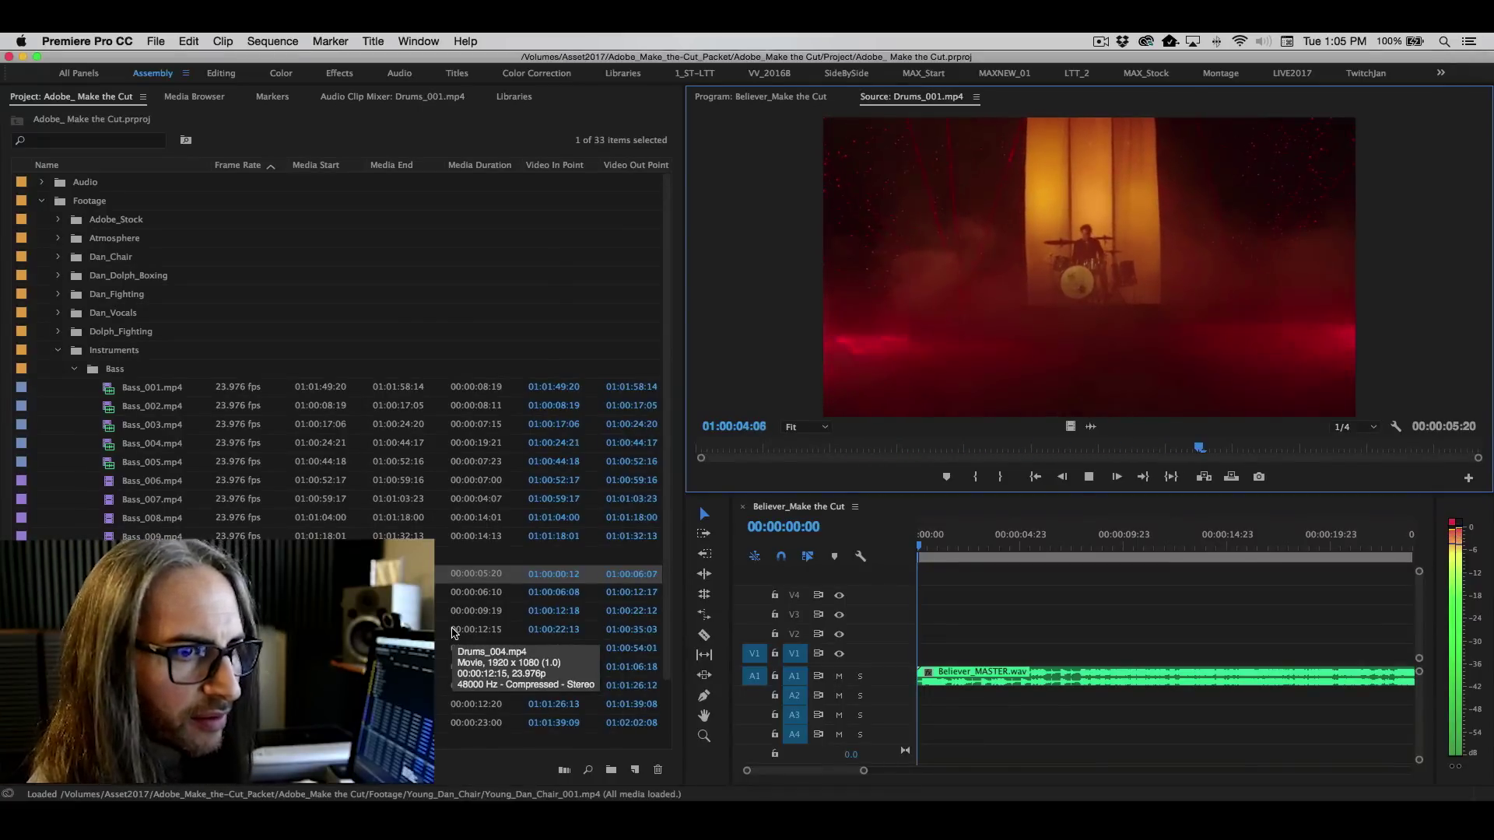
key(space)
Expand the Guitar bin and load Guitar_004 into the Source Monitor.
scroll(167, 533, down, 3)
scroll(168, 533, right, 1)
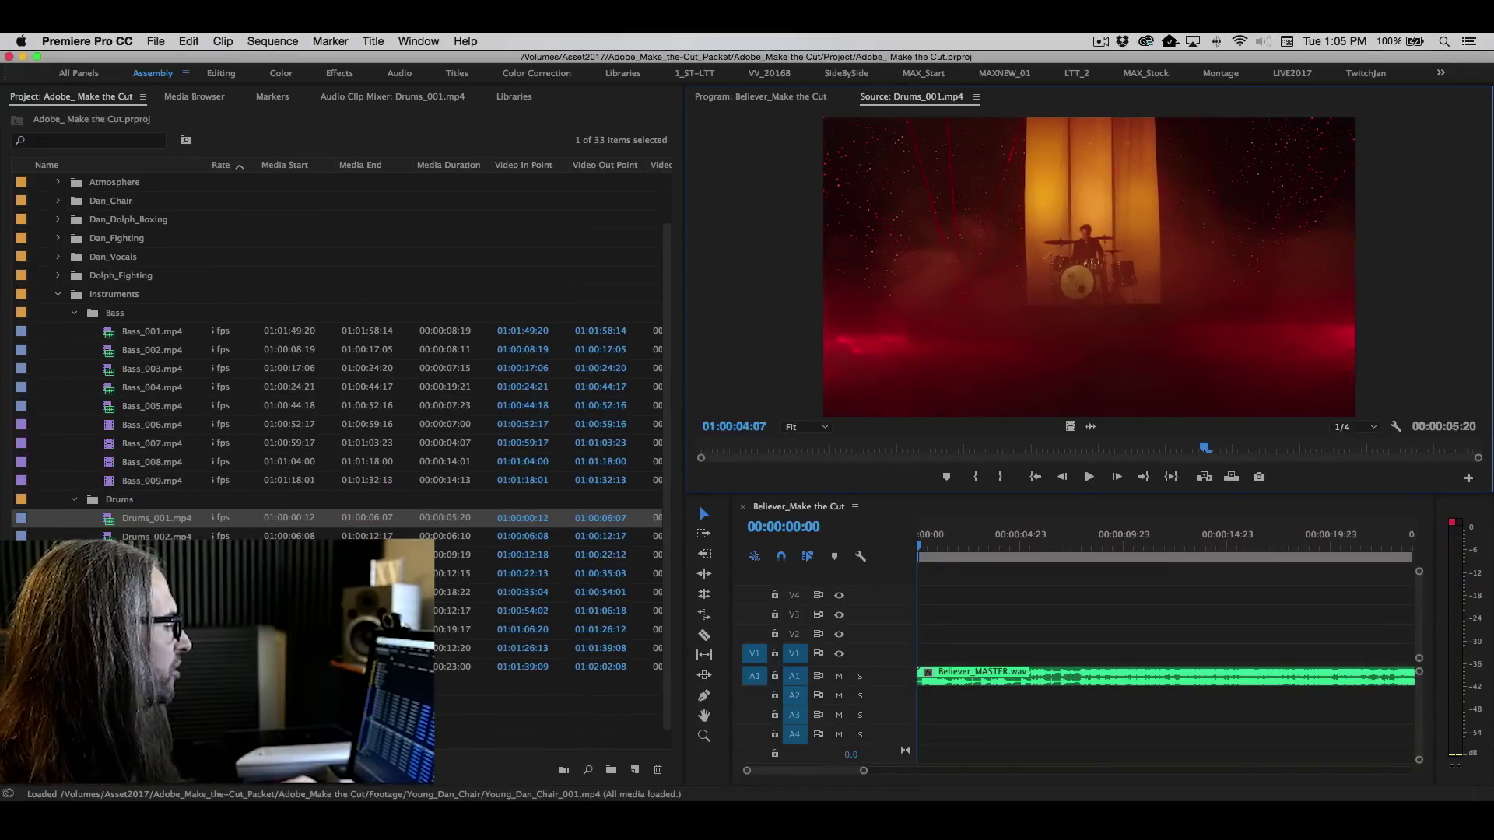
click(74, 686)
scroll(74, 685, down, 5)
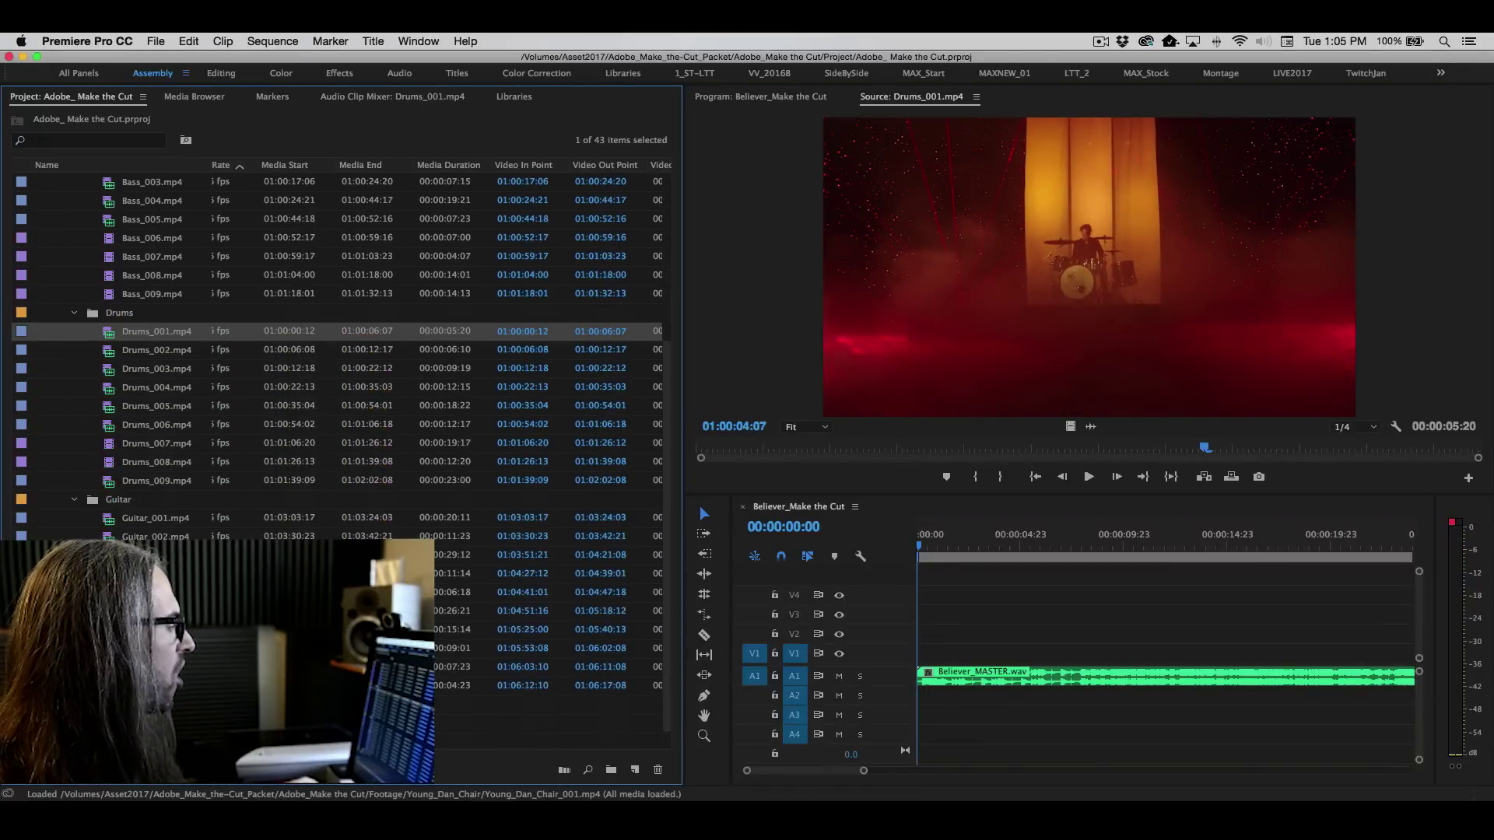
click(155, 573)
double_click(156, 574)
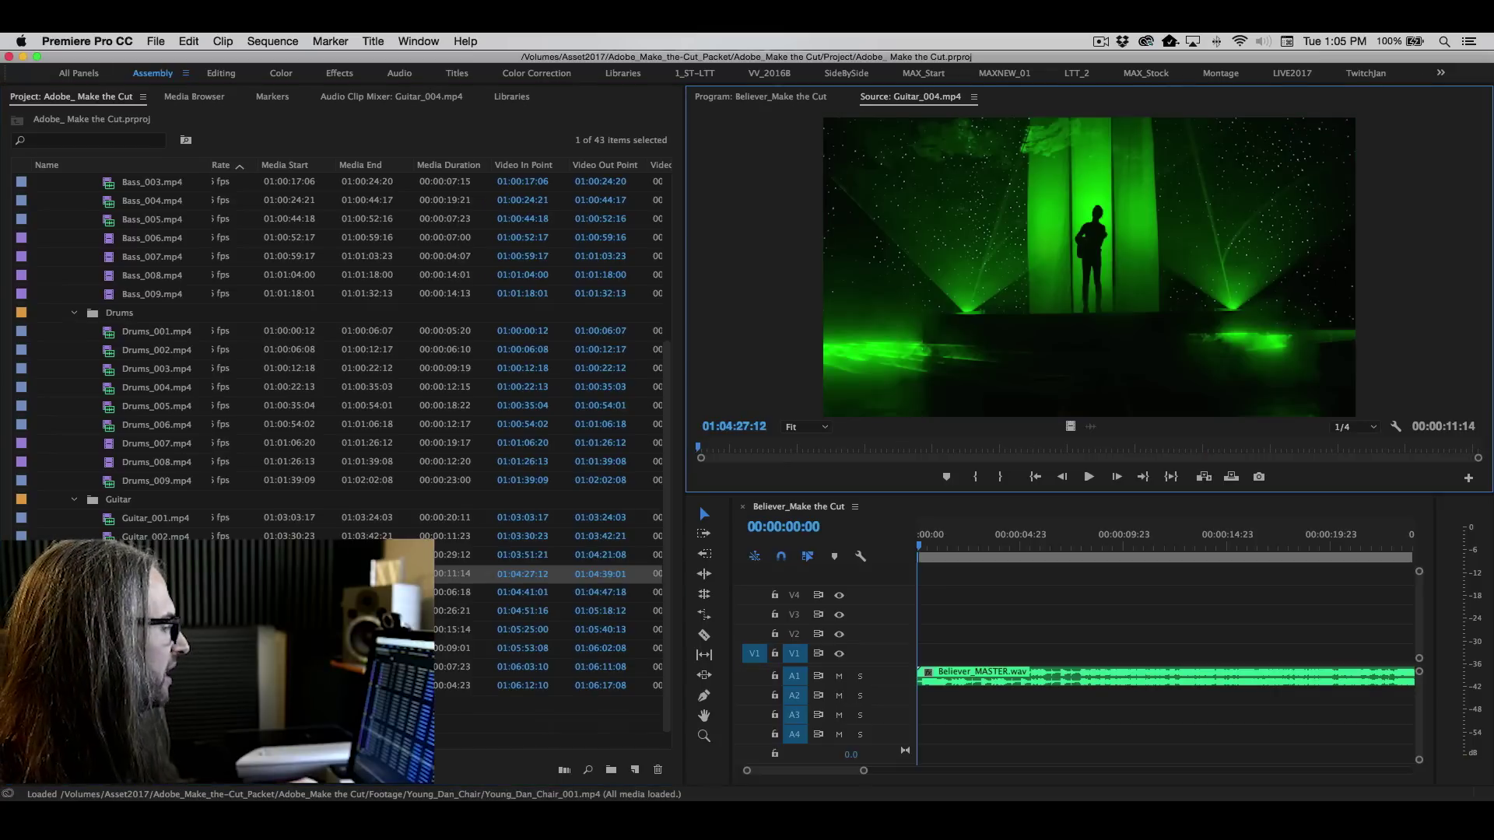
Expand Young_Dan_Chair and play Young_Dan_Chair_001.
click(57, 704)
scroll(234, 622, down, 7)
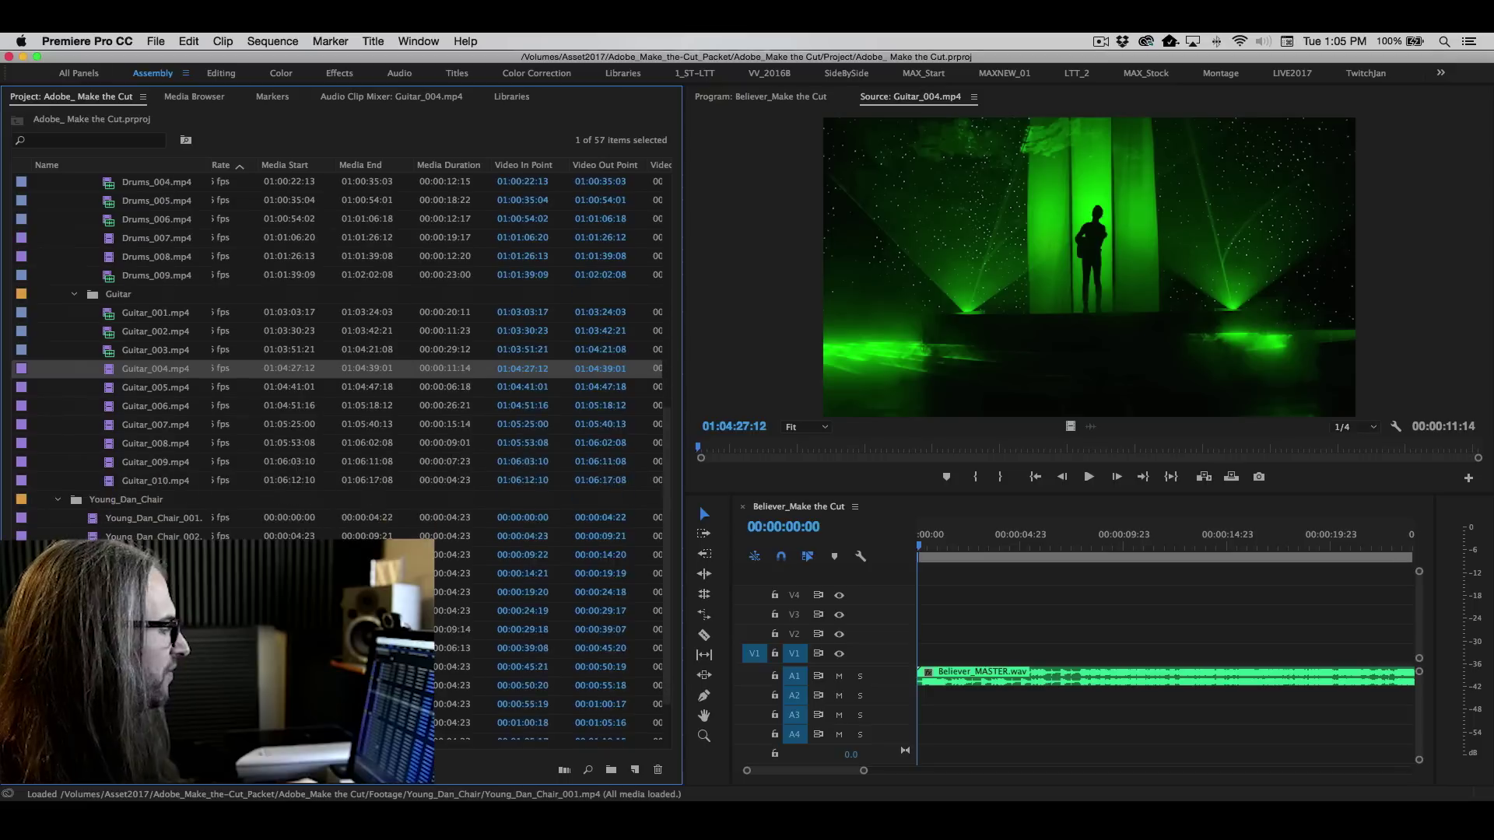
double_click(92, 465)
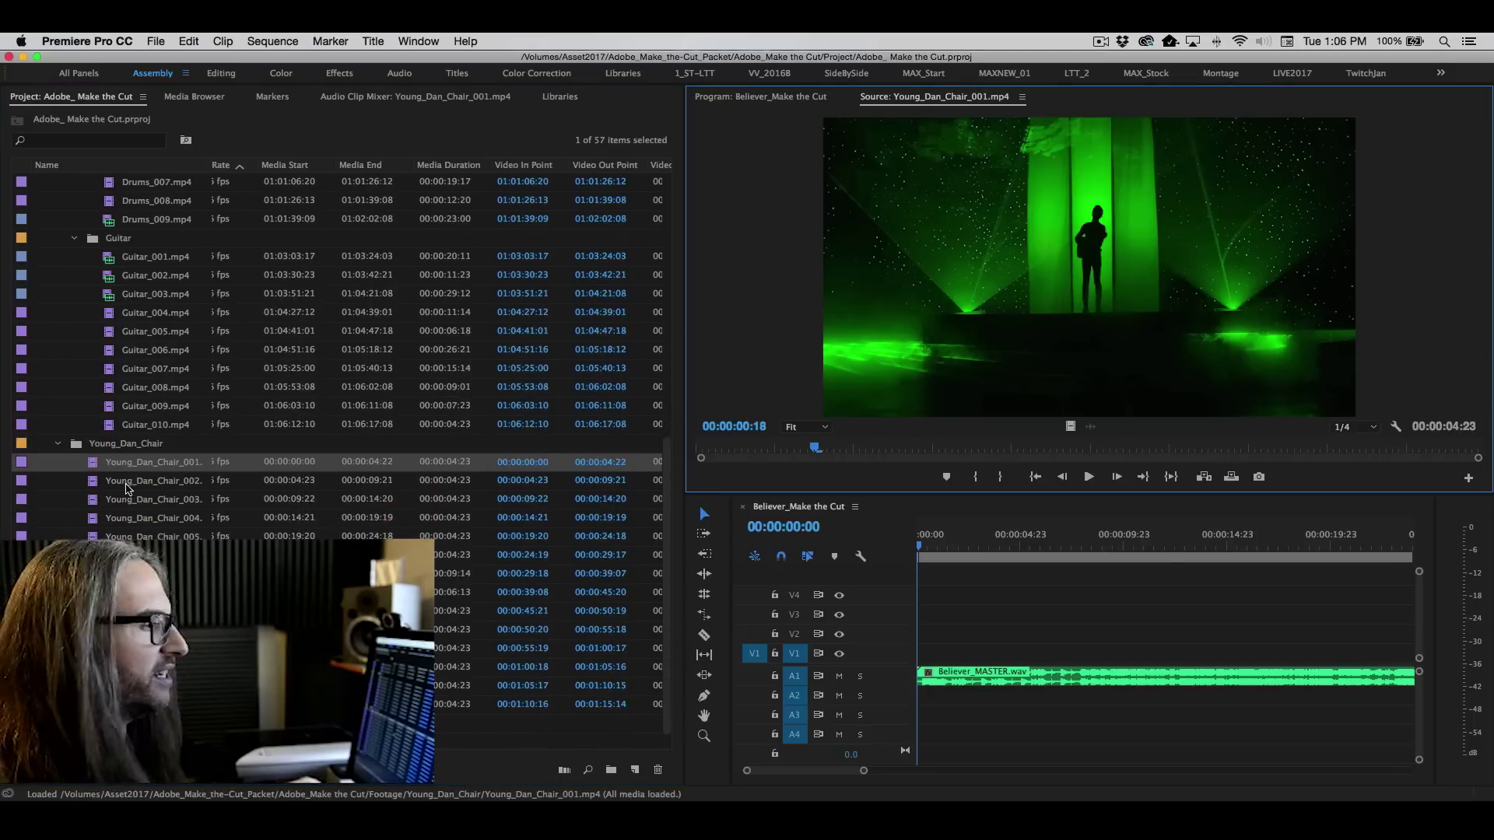
key(space)
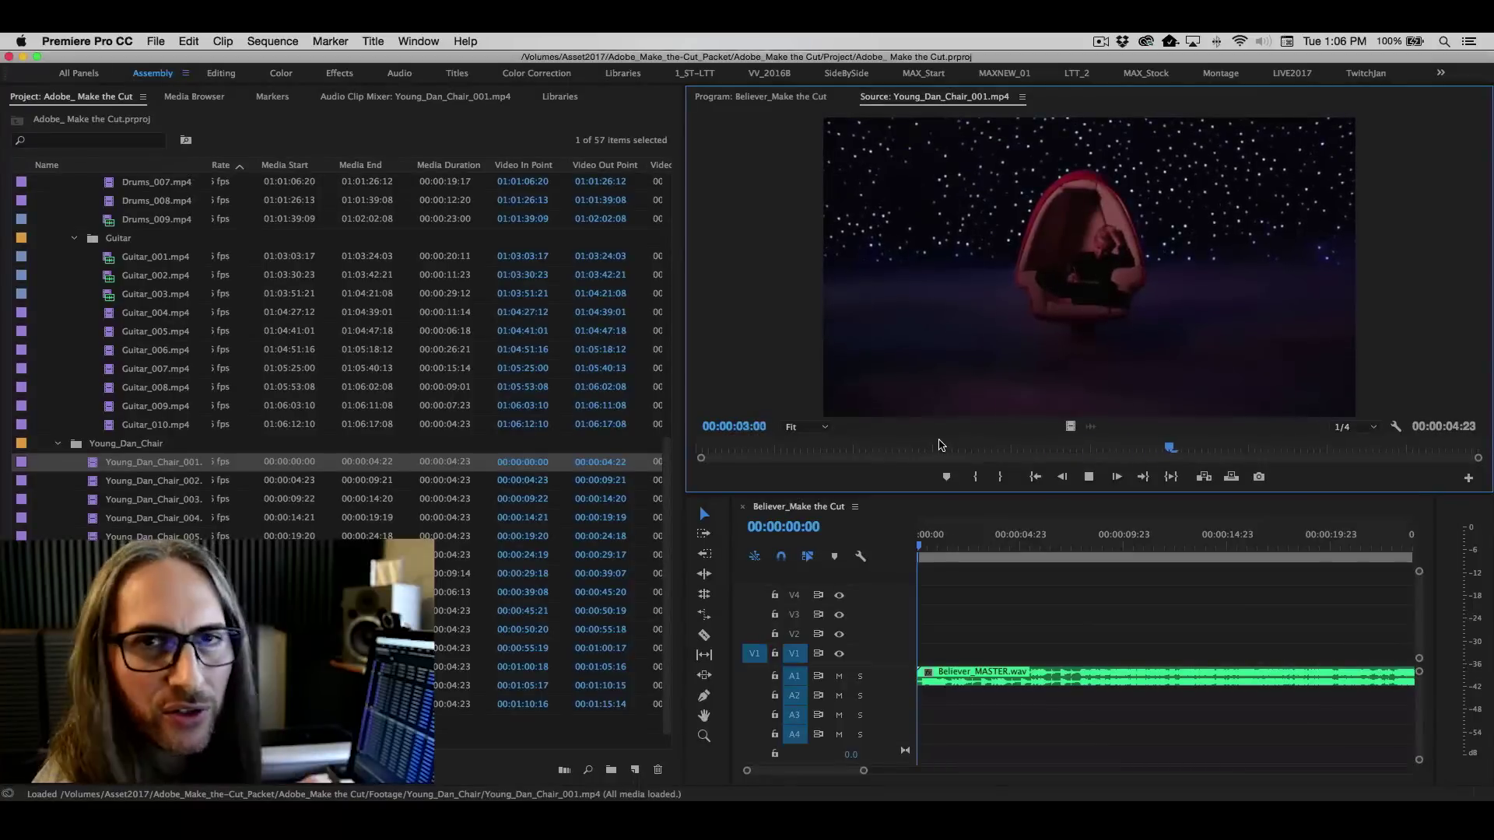
Stop playback, collapse Footage and expand Sequence to show Test Edits and Believer_Make the Cut.
key(space)
scroll(311, 507, up, 9)
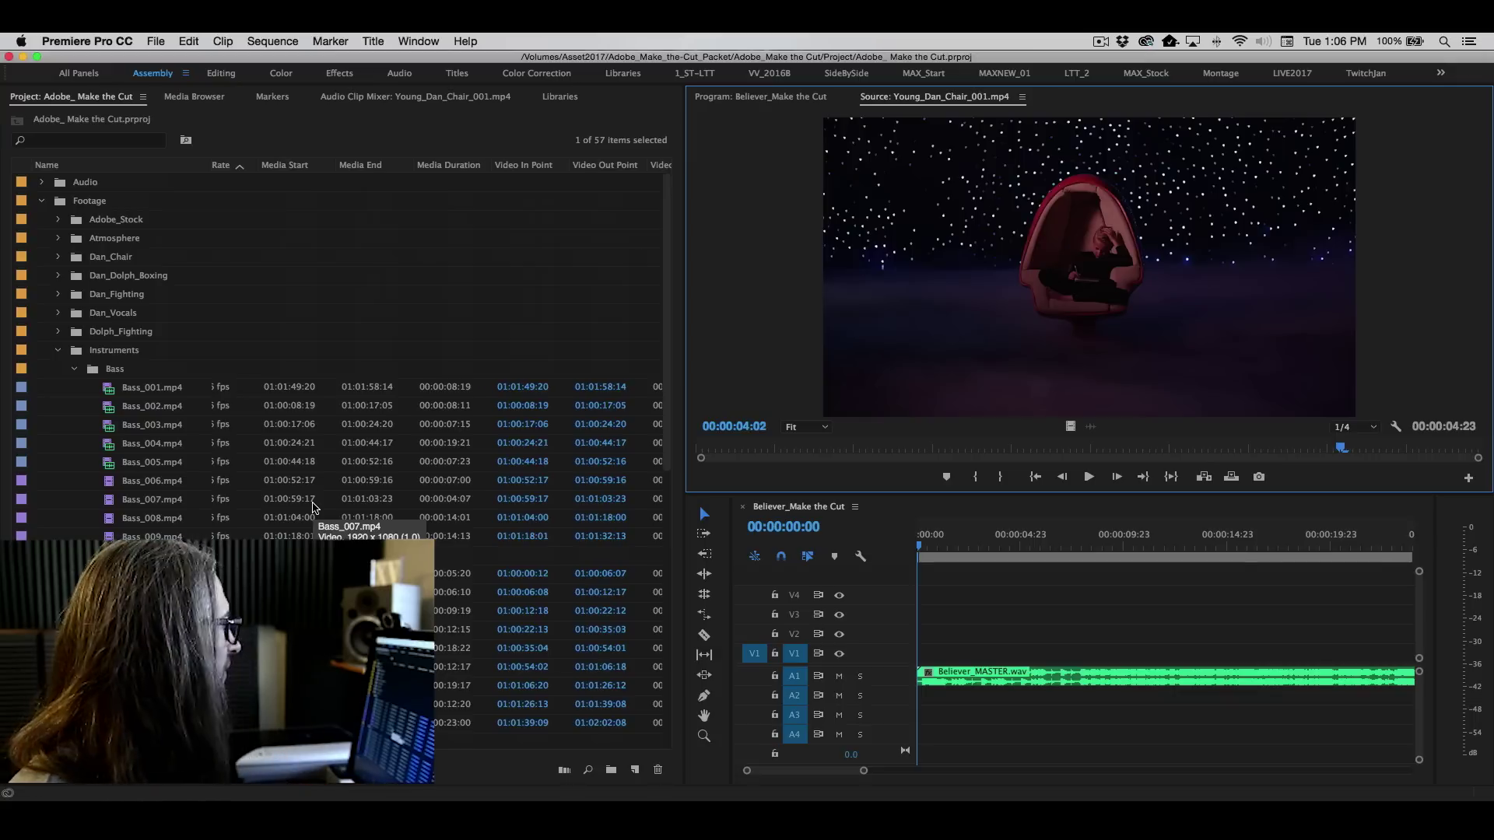
click(40, 204)
click(42, 220)
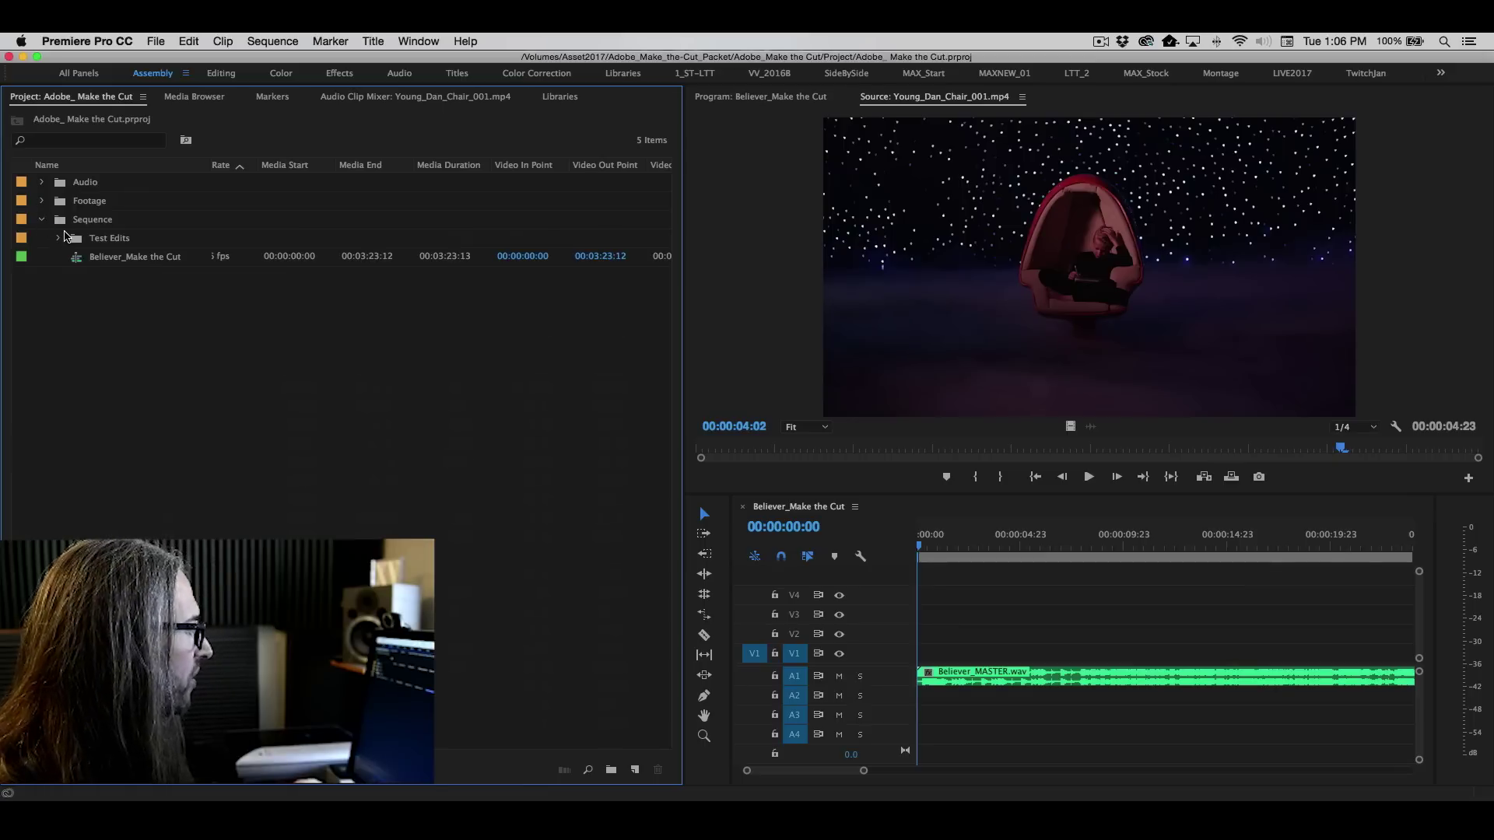